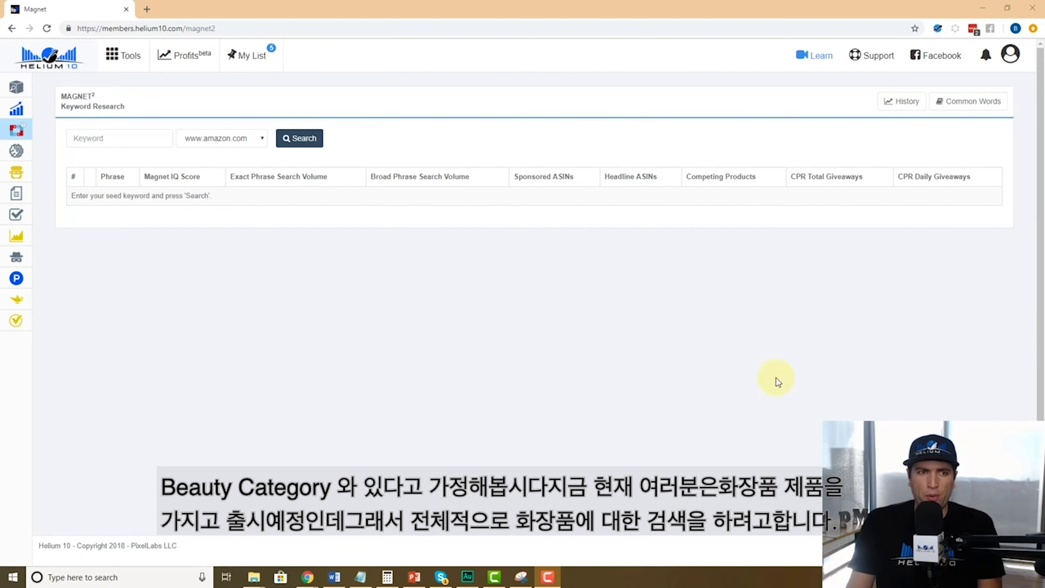
Search Magnet for 'makeup' and scroll through the 2,780 keyword results
left_click(142, 143)
type("makeup")
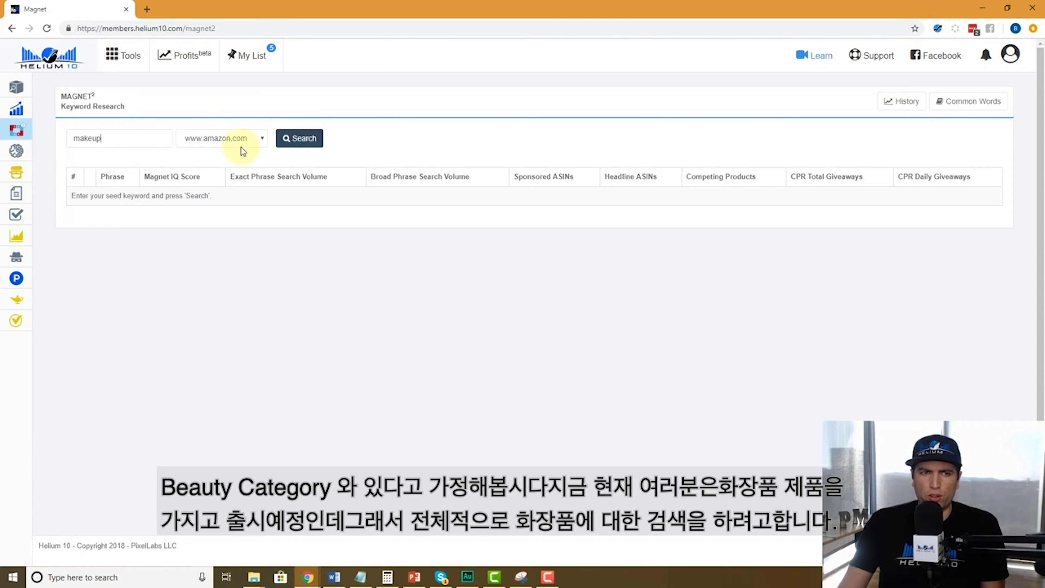
left_click(303, 140)
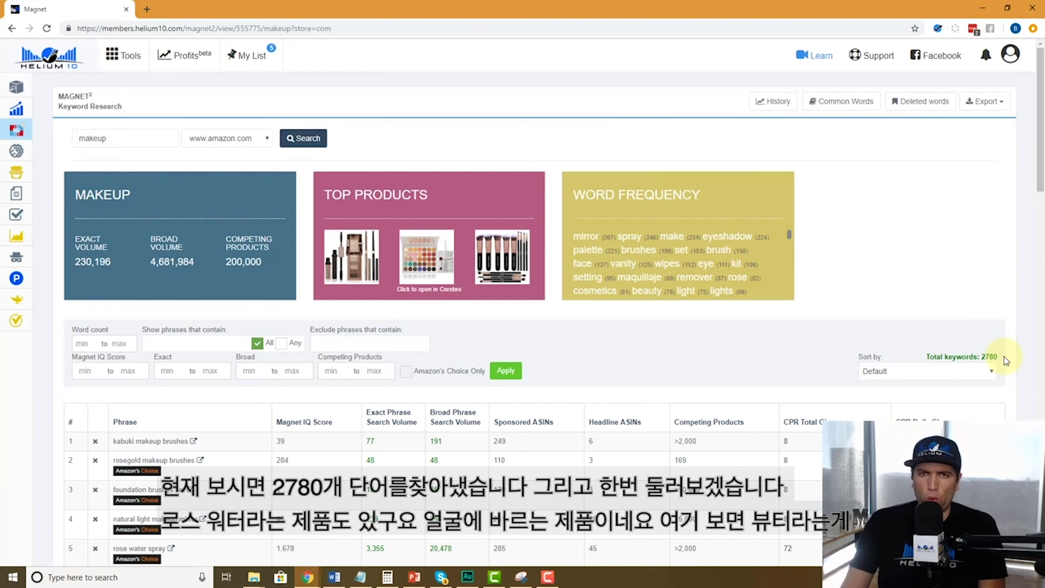
scroll(506, 240, "down", 10)
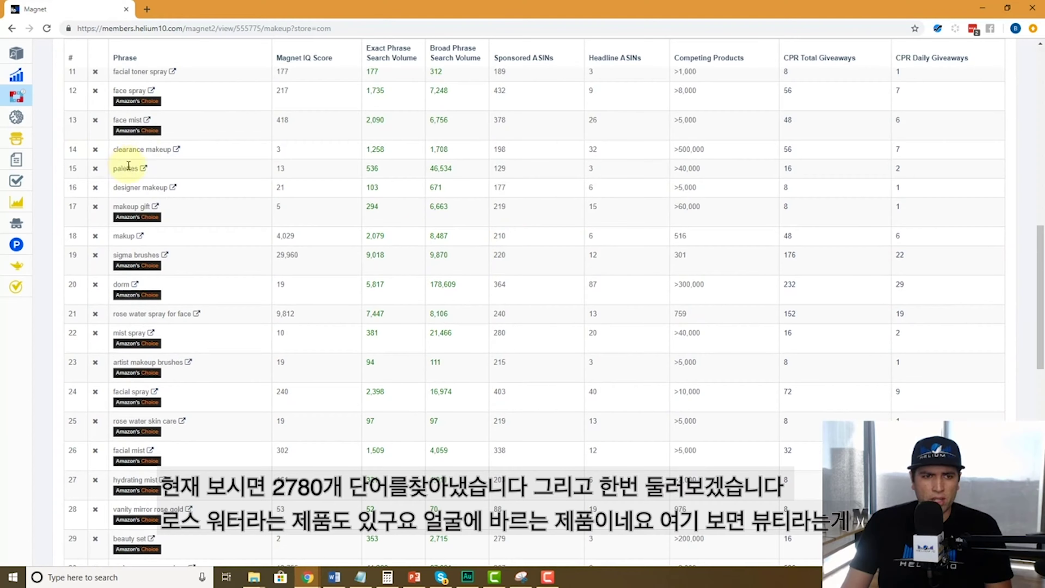
scroll(135, 251, "down", 1)
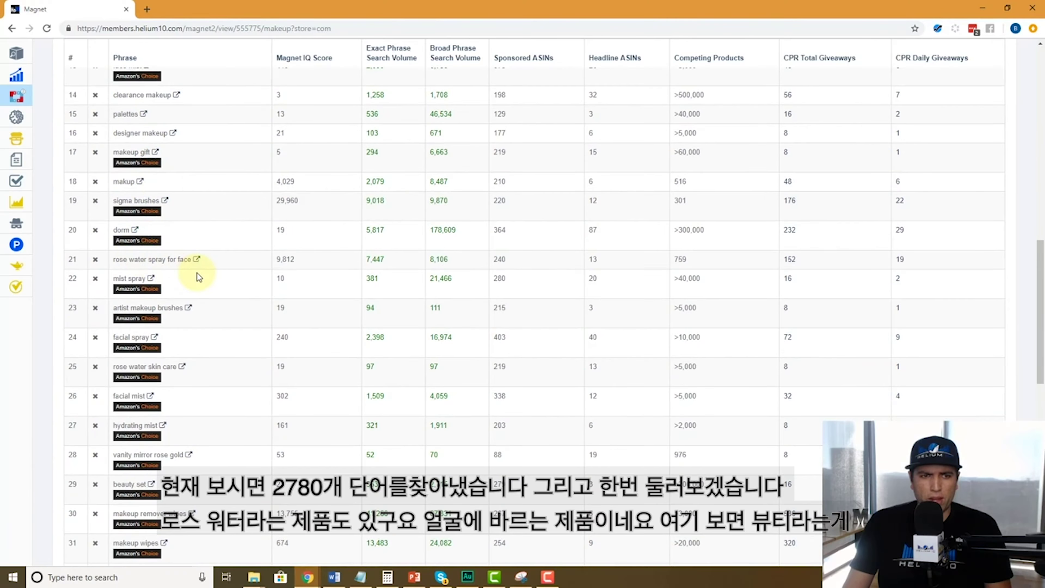
scroll(197, 273, "down", 4)
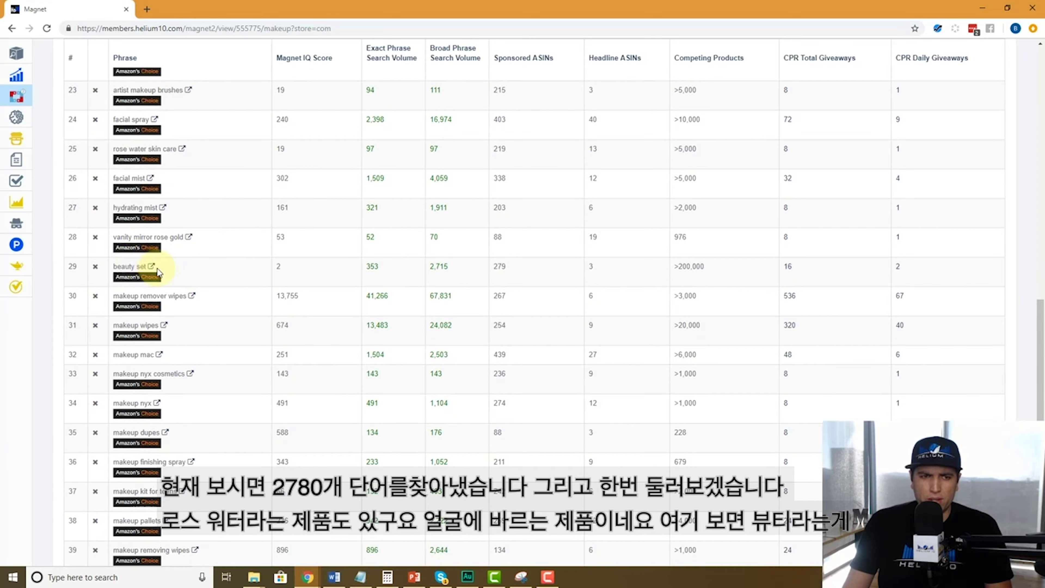
scroll(157, 268, "down", 5)
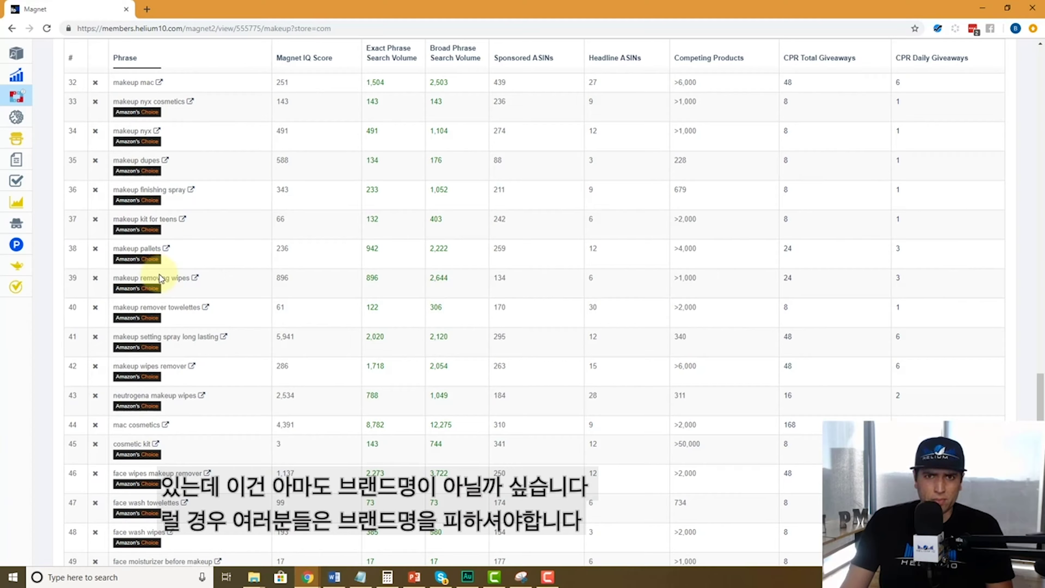
scroll(249, 352, "down", 1)
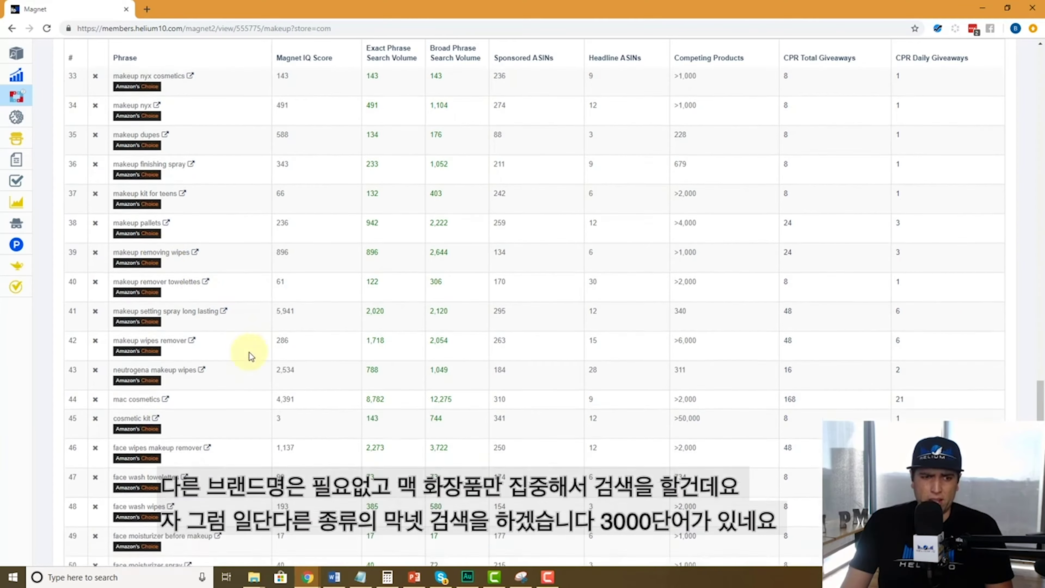
scroll(249, 352, "down", 1)
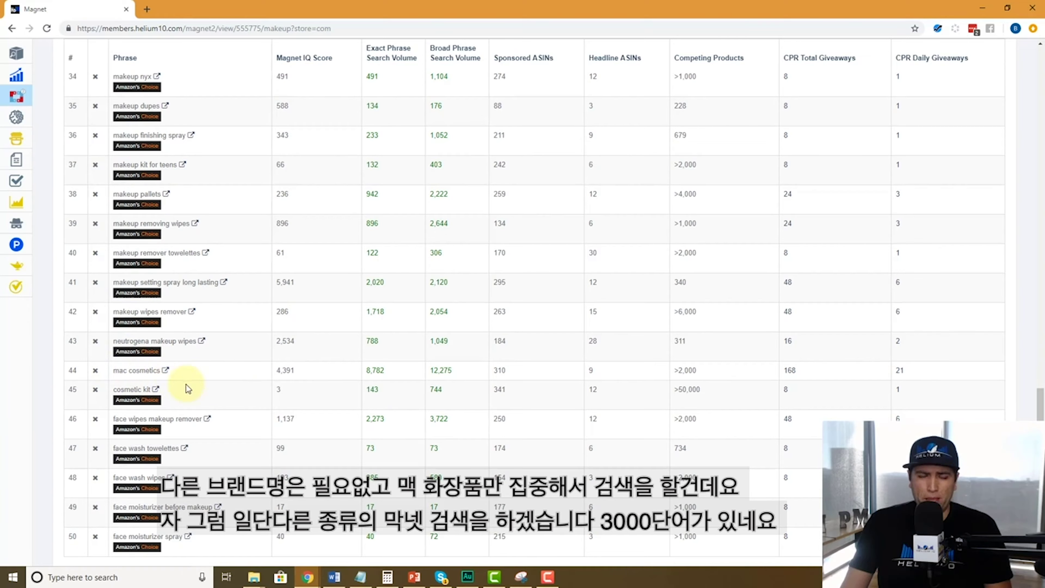
Open Magnet in a new browser tab and search for 'cosmetics'
mouse_move(32, 187)
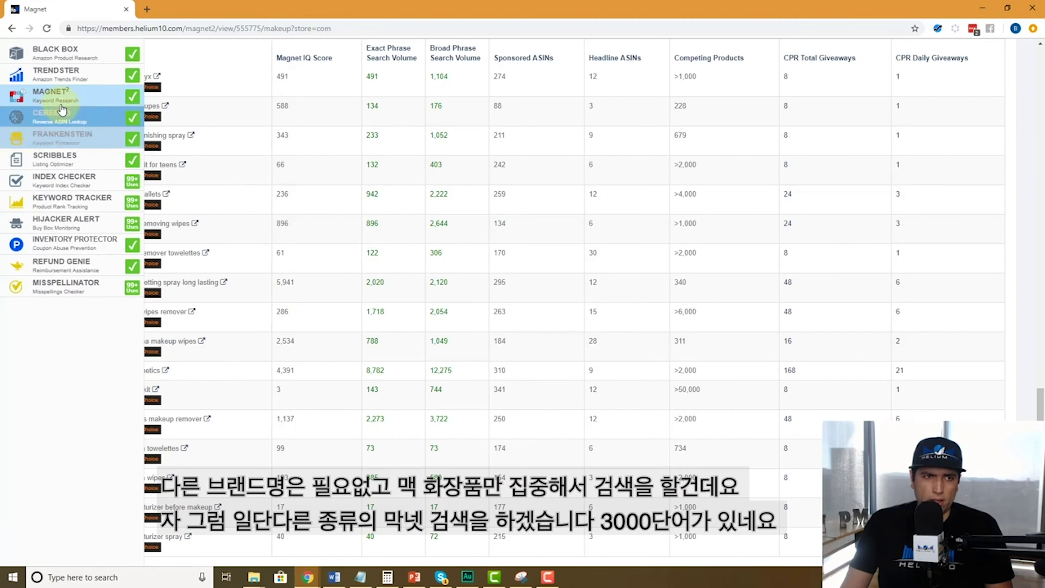
right_click(82, 93)
left_click(105, 100)
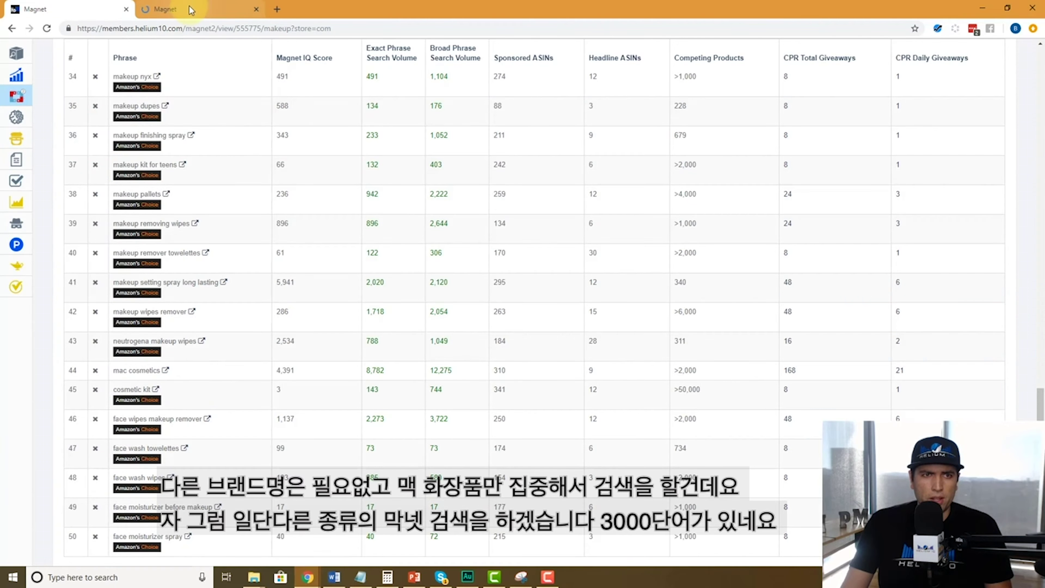
left_click(198, 9)
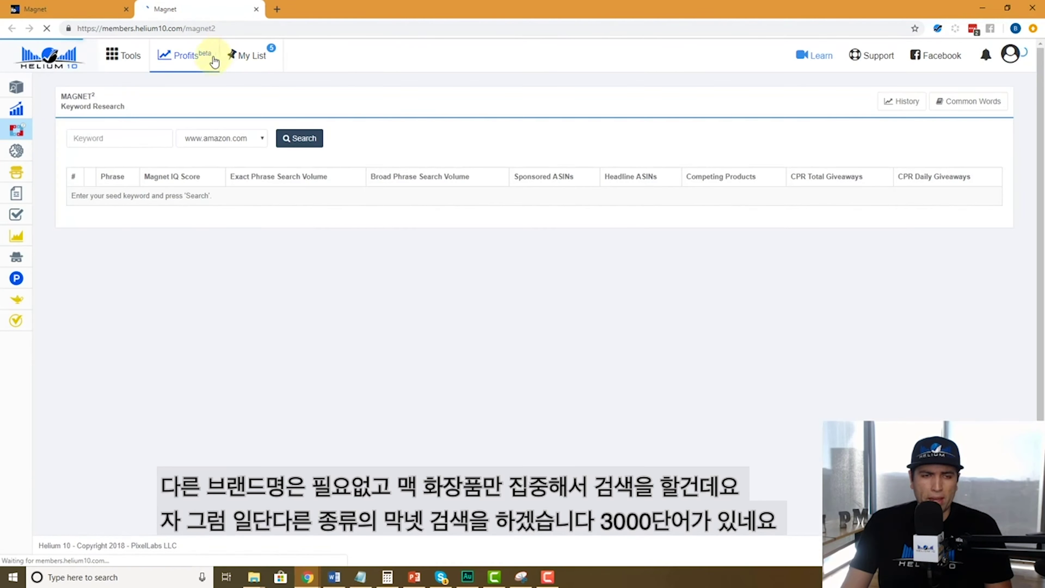
left_click(157, 133)
type("cos")
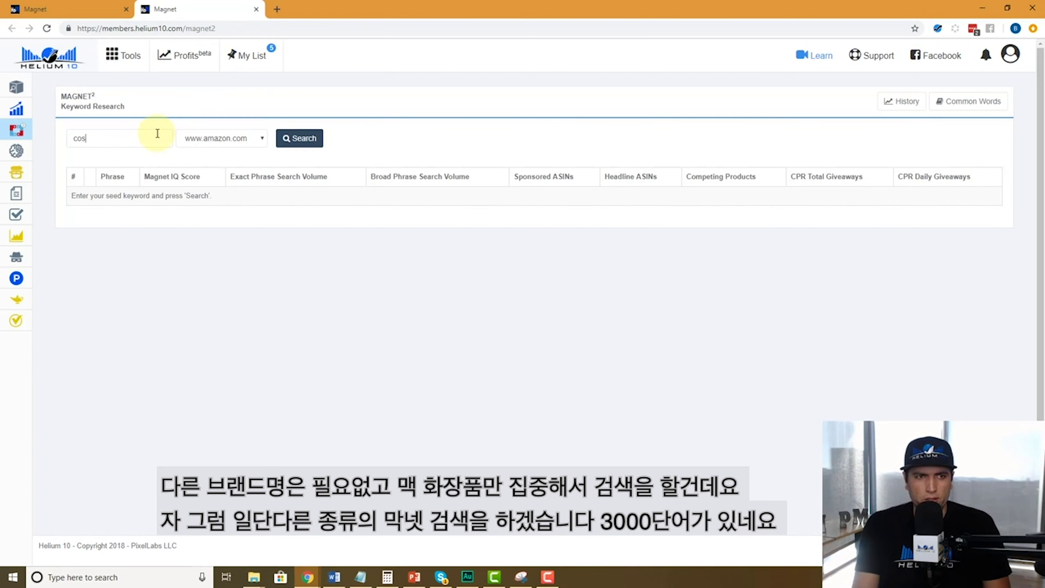
type("metics")
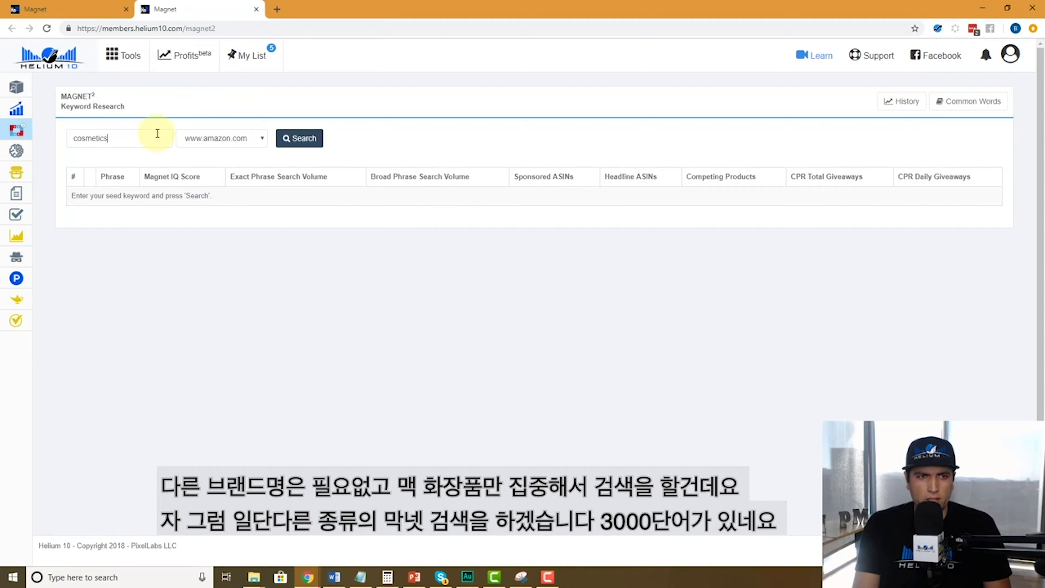
left_click(319, 139)
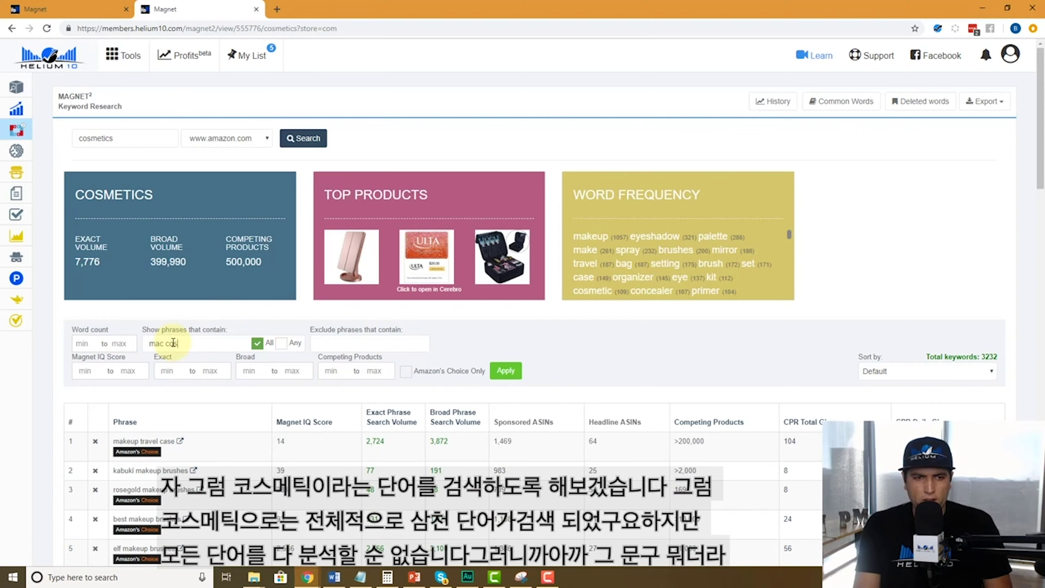
Filter the cosmetics results to phrases containing 'mac cosmetics', leaving 2 keywords
type("metics")
left_click(506, 371)
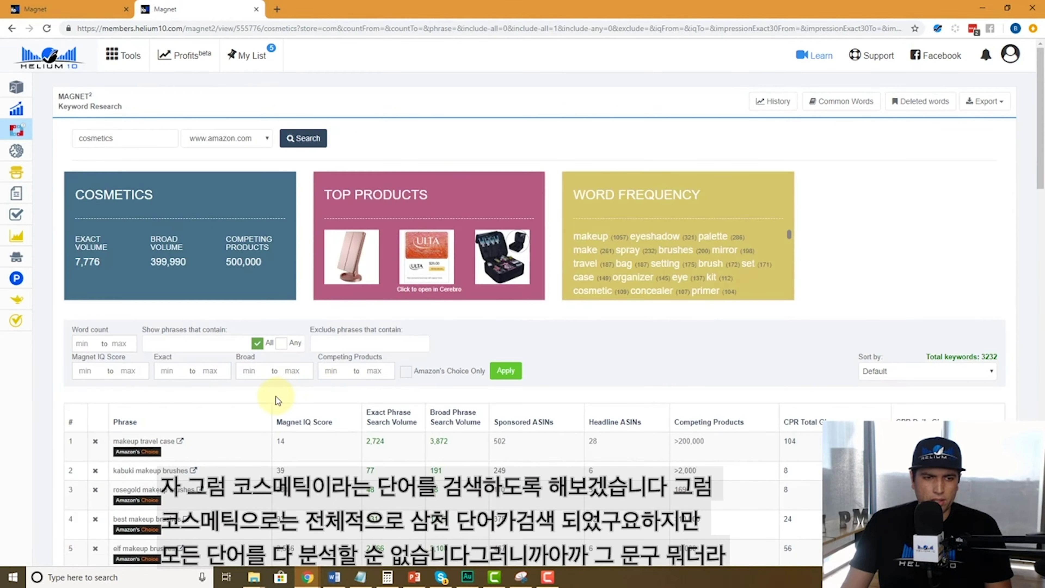
left_click(189, 345)
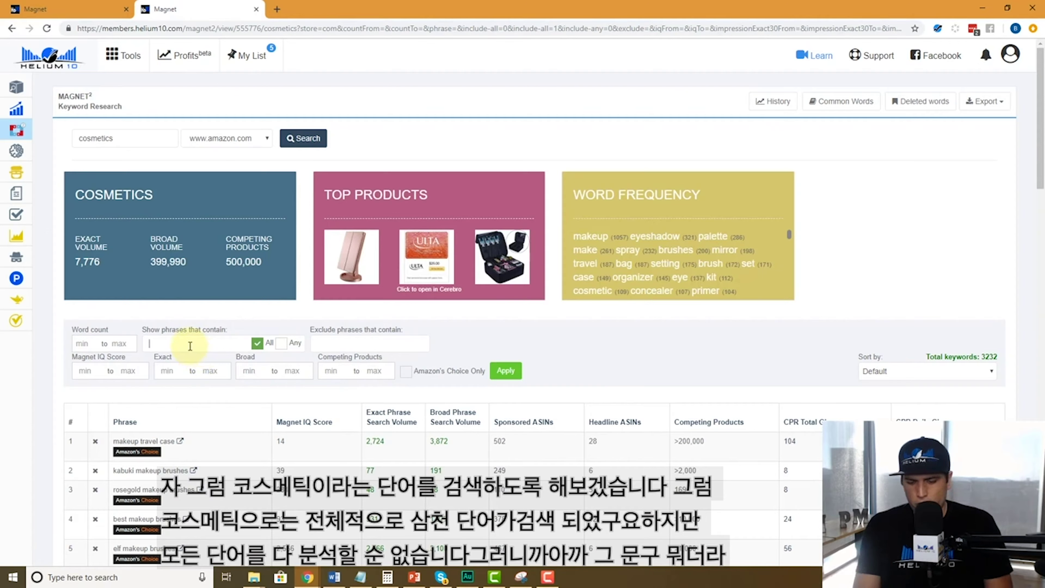
type("mac cosmetics")
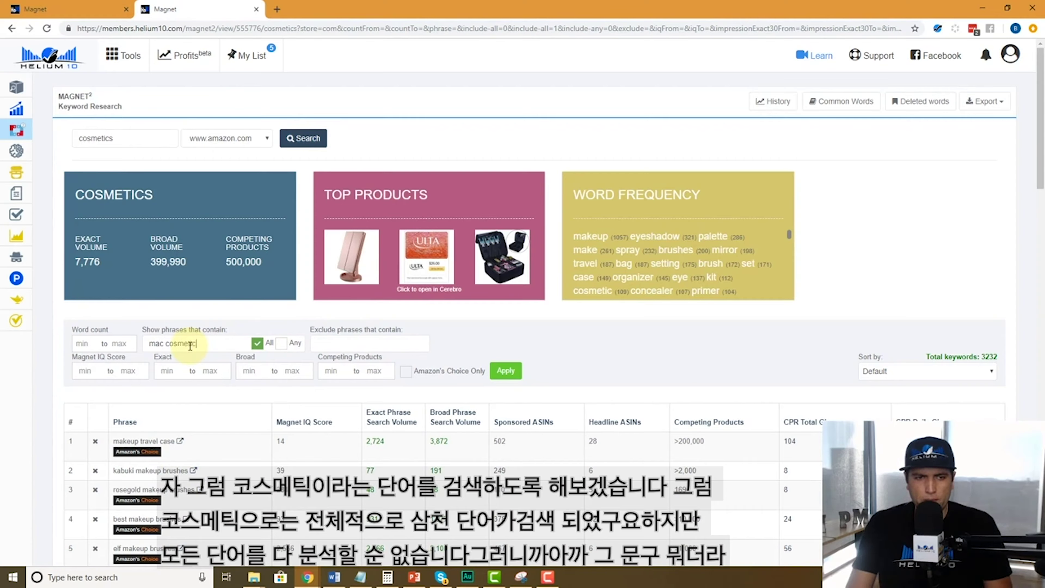
left_click(504, 372)
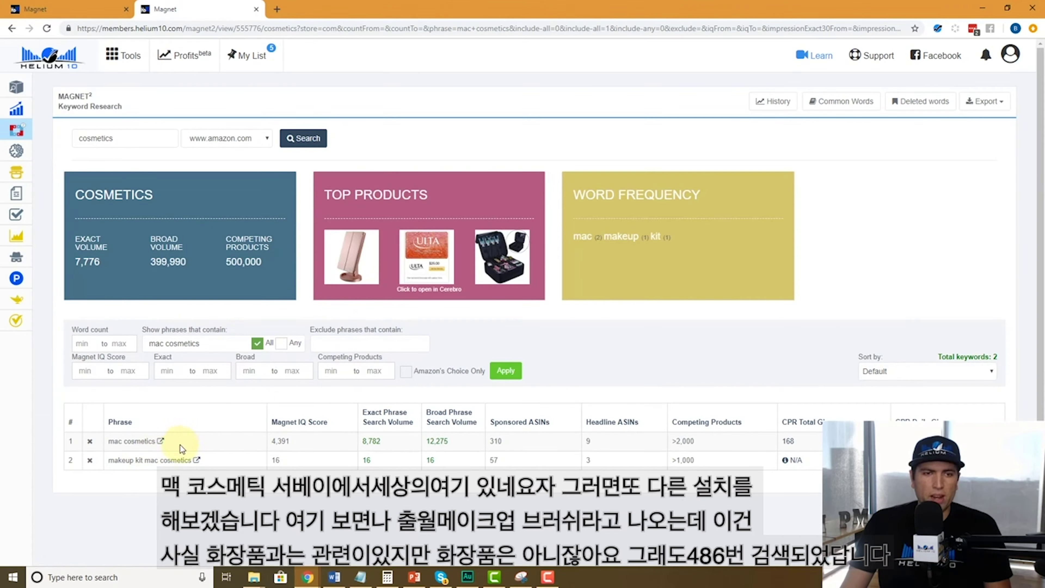
Open Magnet in a third tab, search 'natural makeup brush', and browse the 486 results
mouse_move(62, 127)
right_click(94, 126)
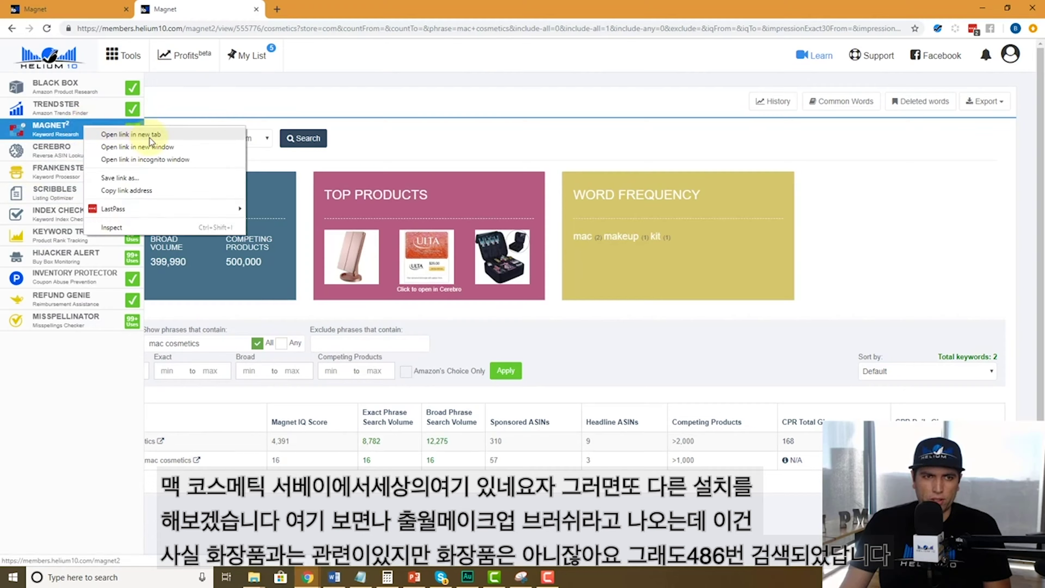
left_click(149, 137)
left_click(344, 10)
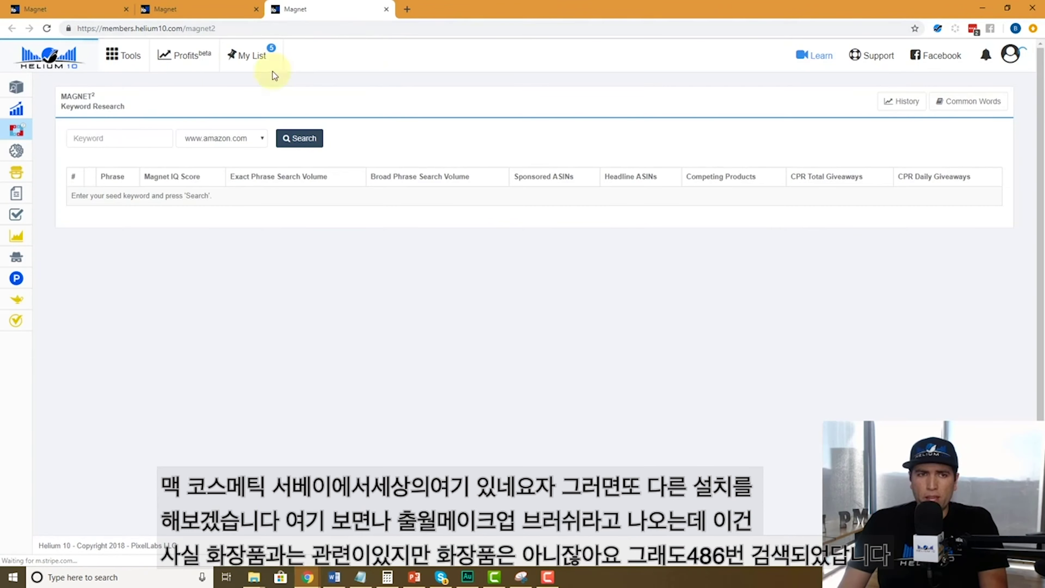
left_click(133, 138)
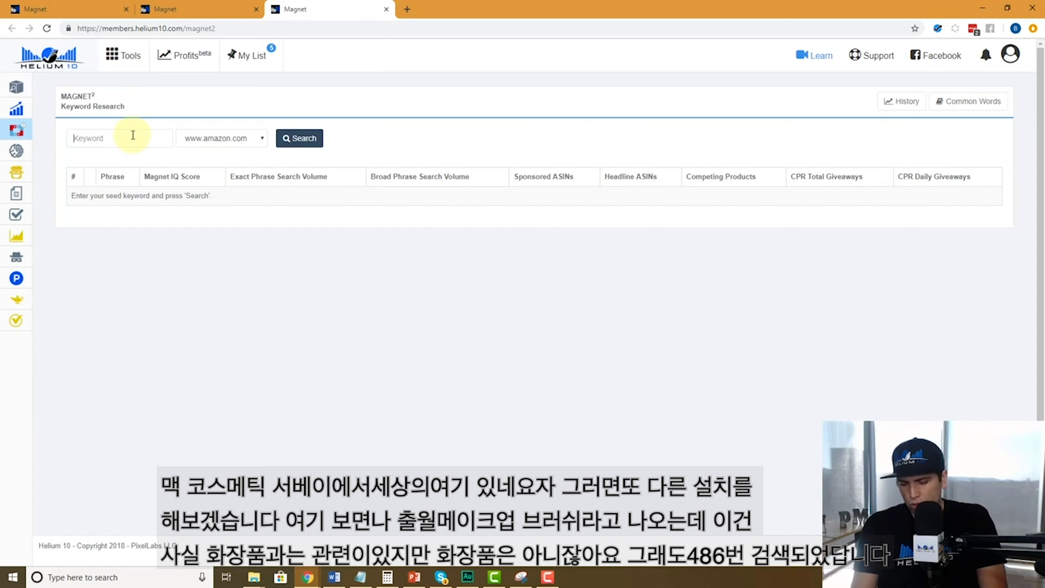
type("natural make")
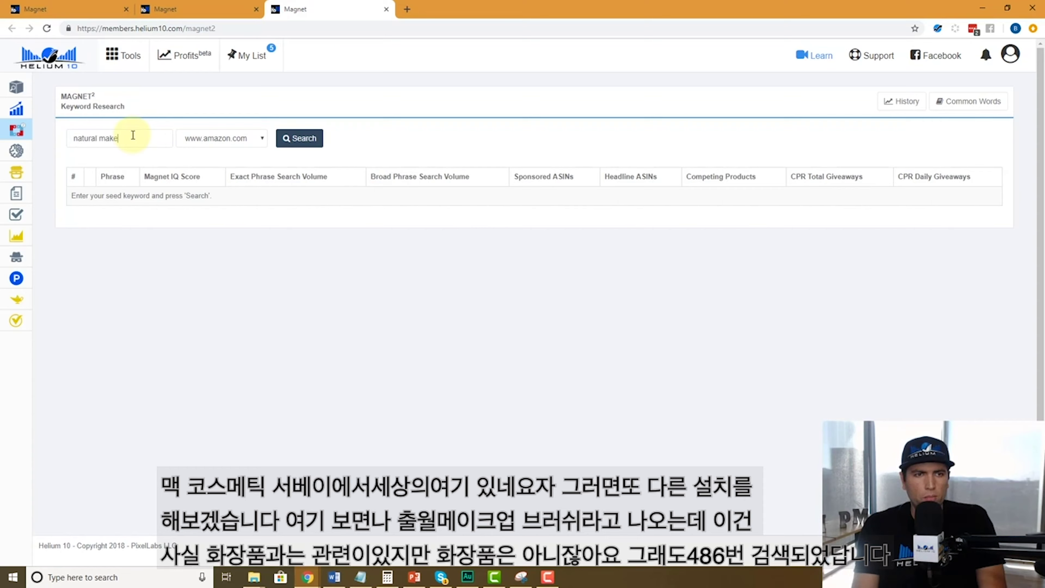
type("up brush")
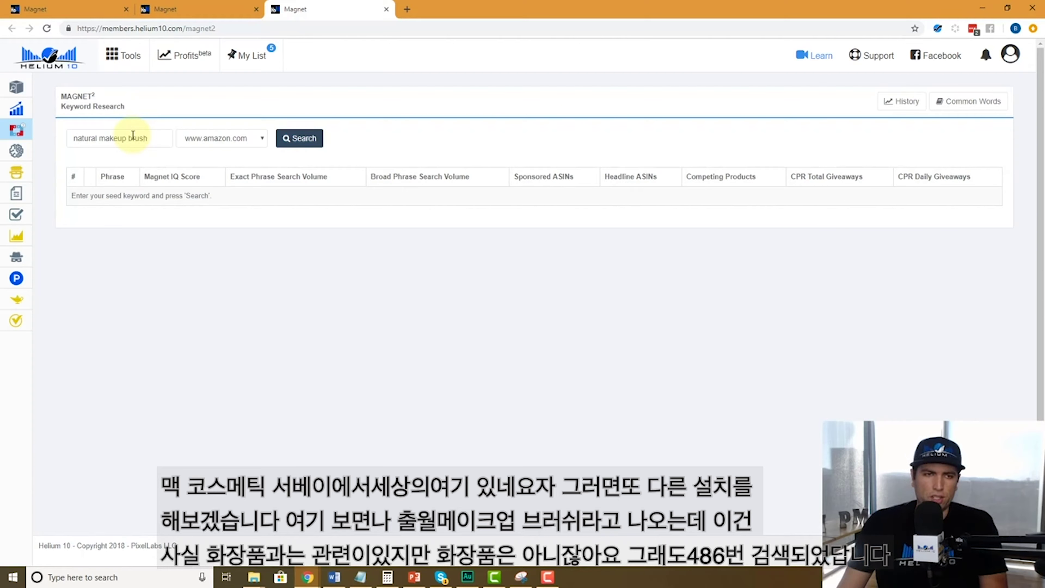
left_click(320, 134)
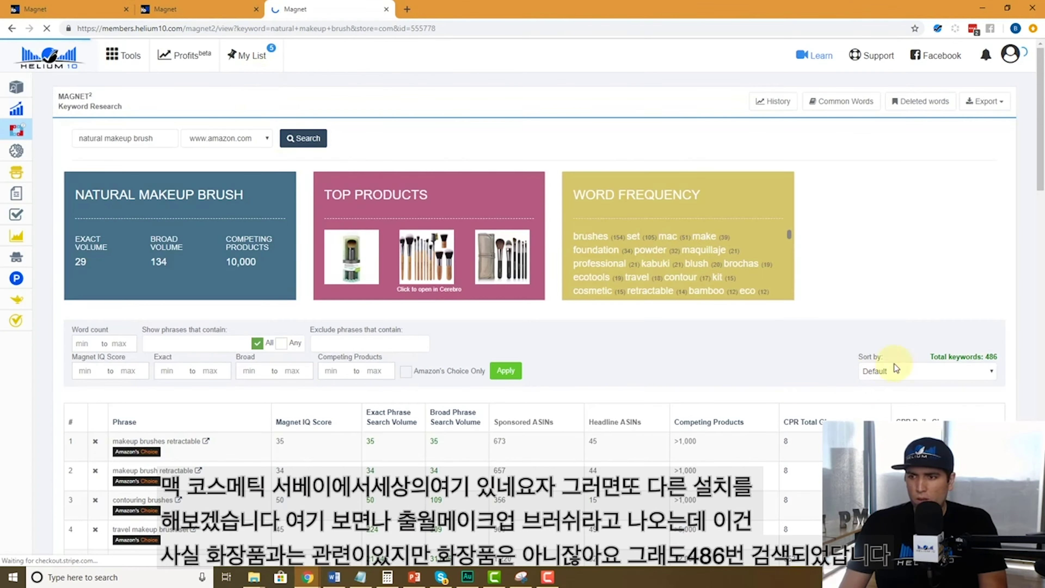
scroll(444, 379, "down", 15)
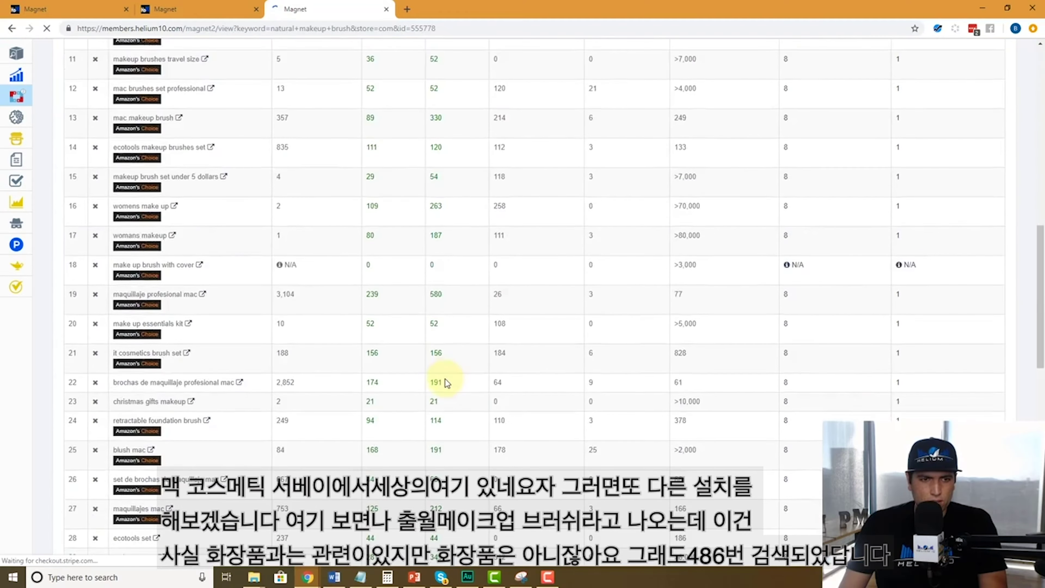
scroll(444, 379, "down", 12)
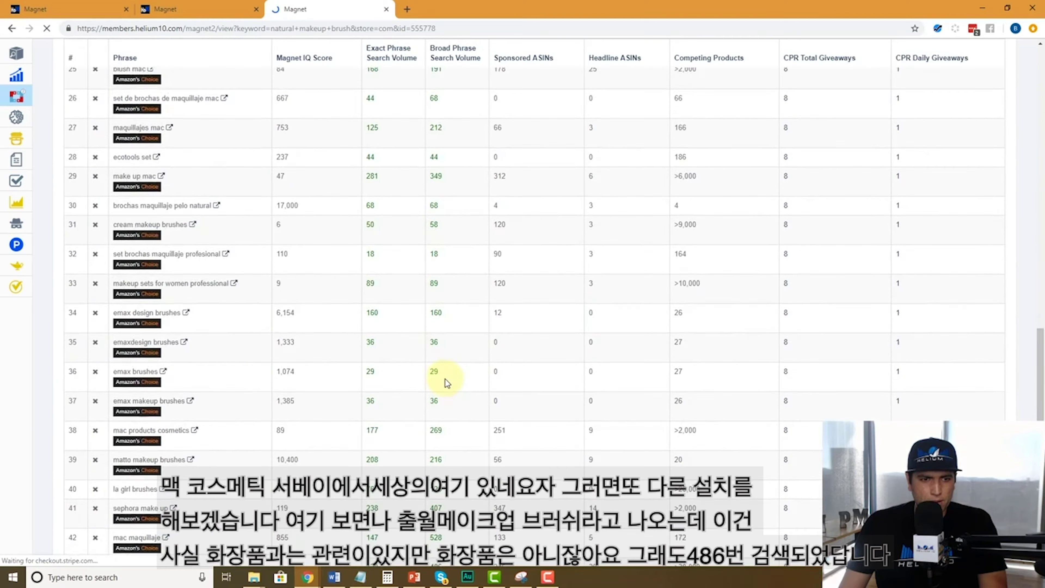
scroll(444, 379, "up", 20)
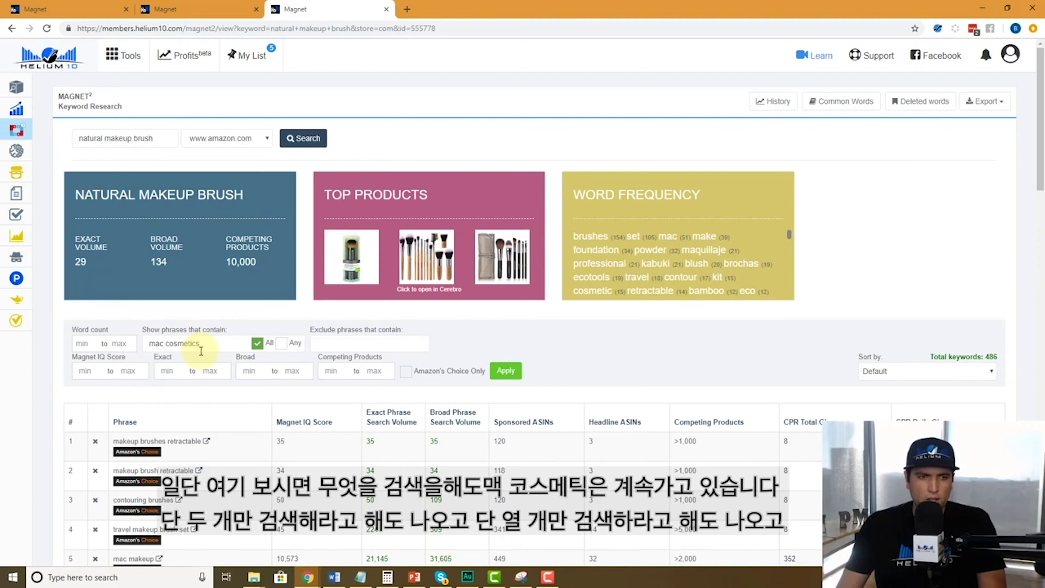
Limit the natural makeup brush results to a maximum of 2 words, then return to the makeup tab
left_click(121, 343)
type("2")
left_click(506, 370)
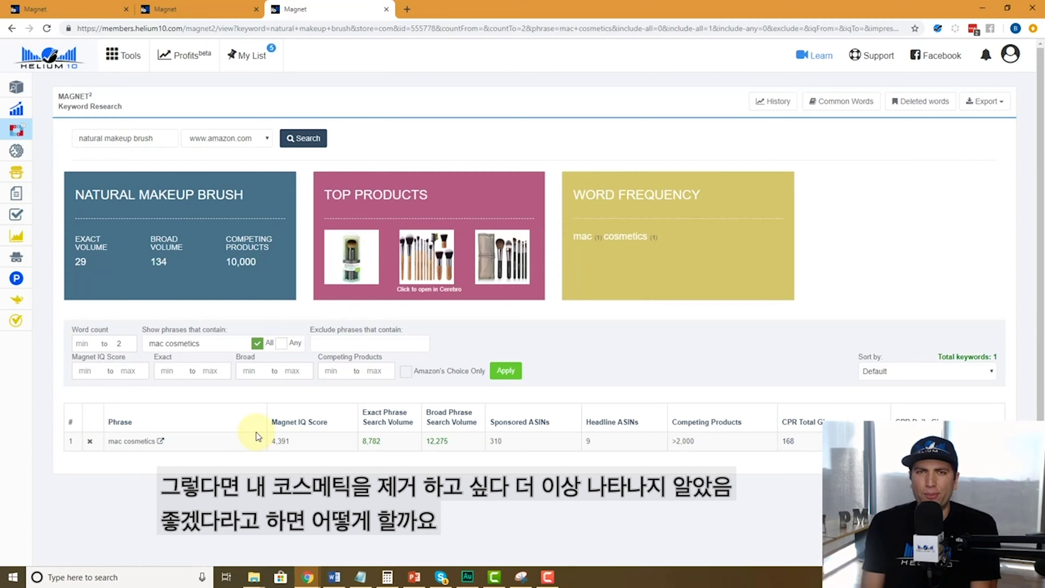
left_click(54, 15)
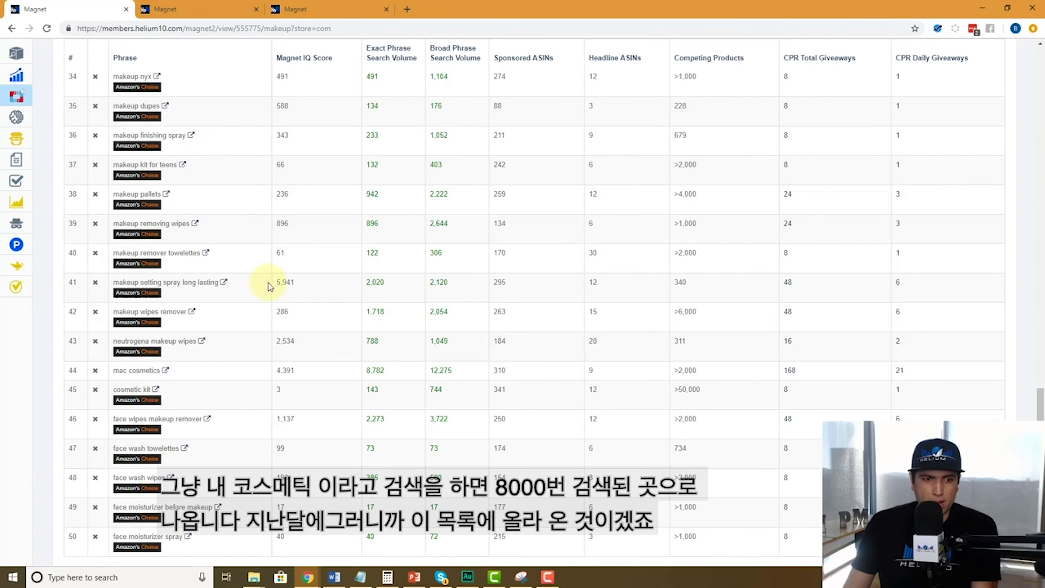
Note mac cosmetics' 8,782 exact search volume, then add 'mac cosmetics' to the Common Words list
double_click(375, 371)
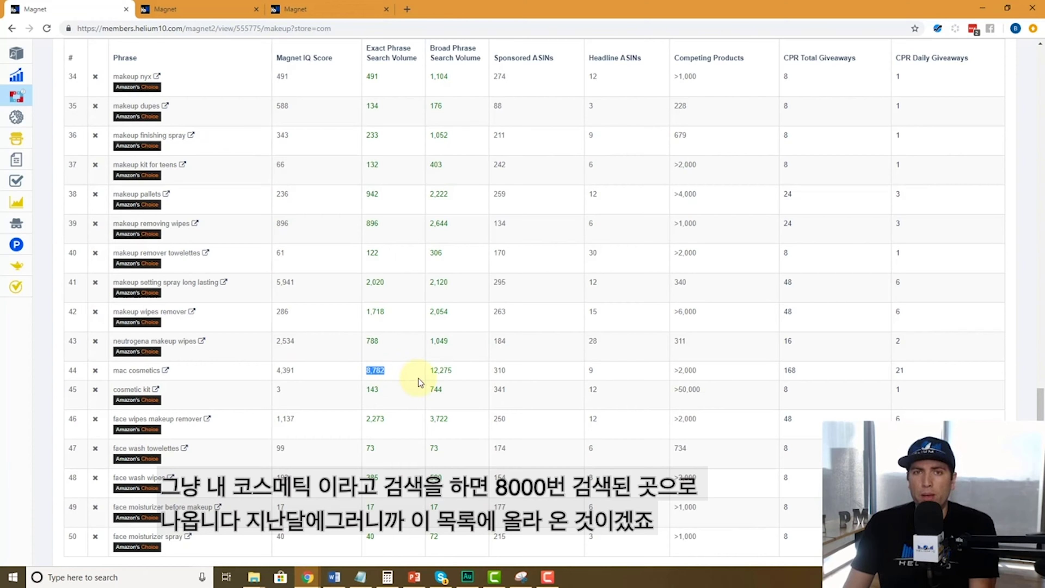
scroll(418, 379, "down", 5)
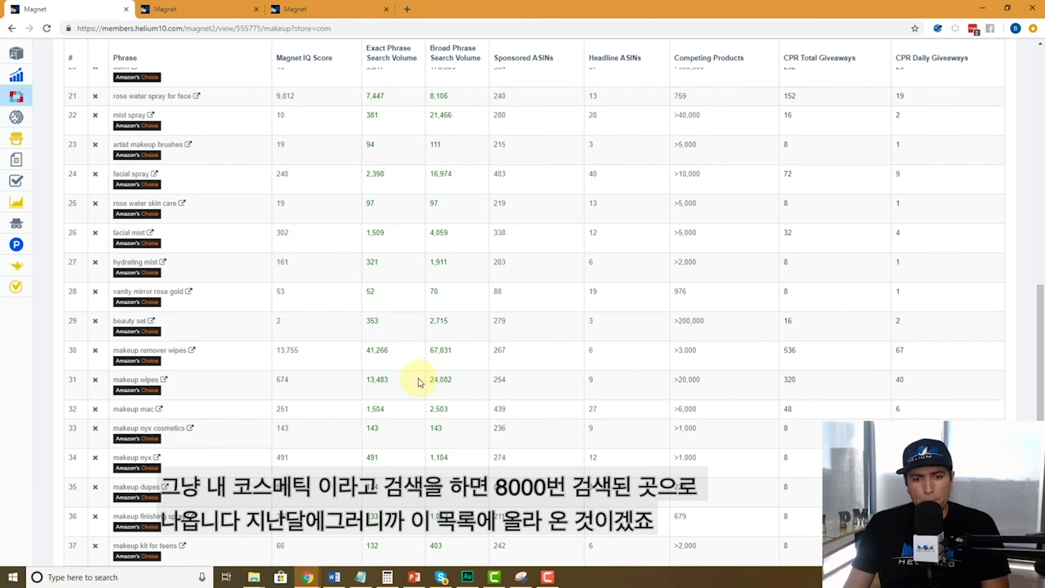
scroll(418, 378, "up", 5)
scroll(418, 378, "up", 20)
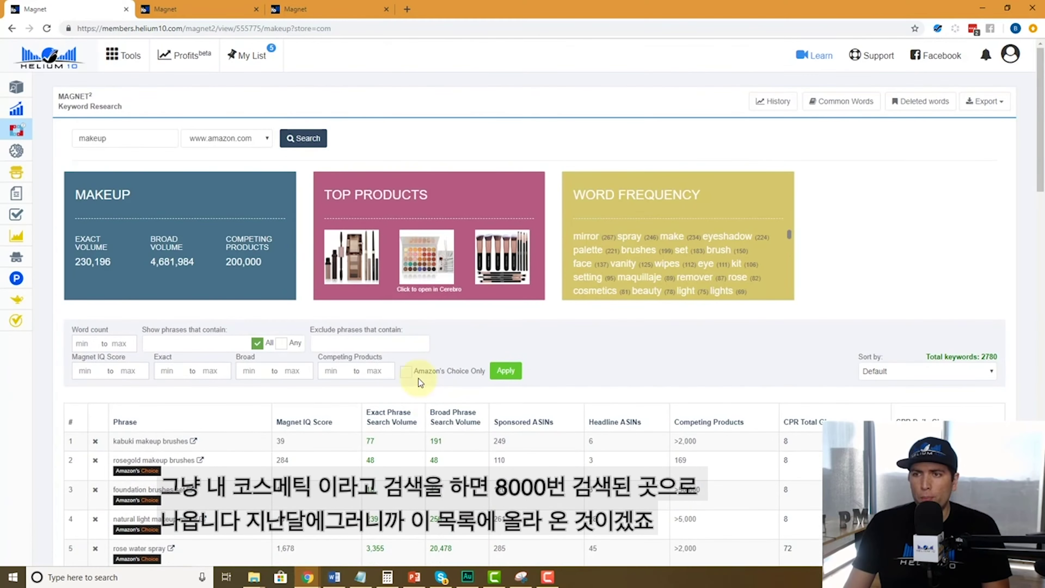
left_click(868, 108)
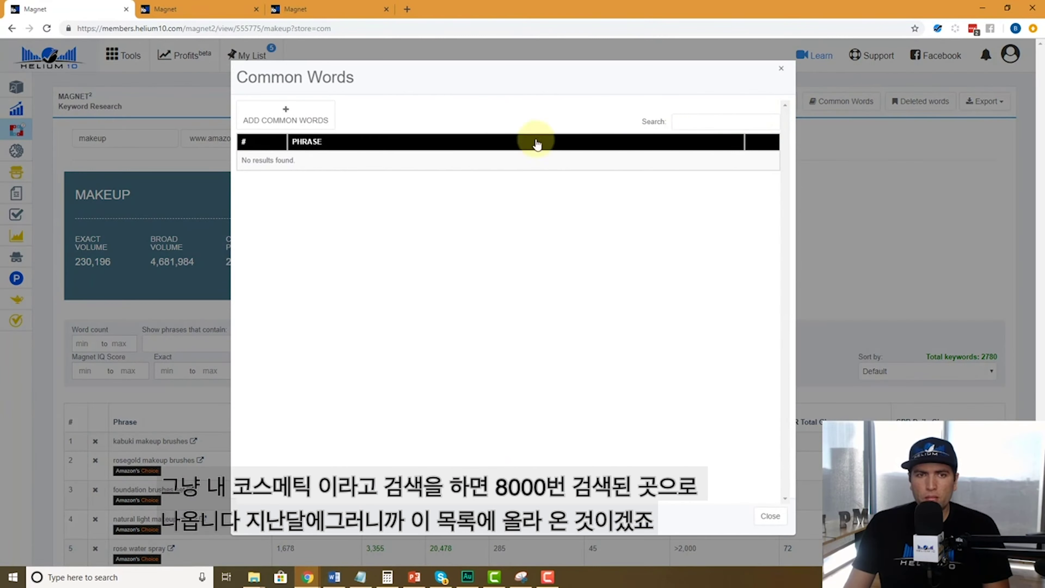
left_click(279, 118)
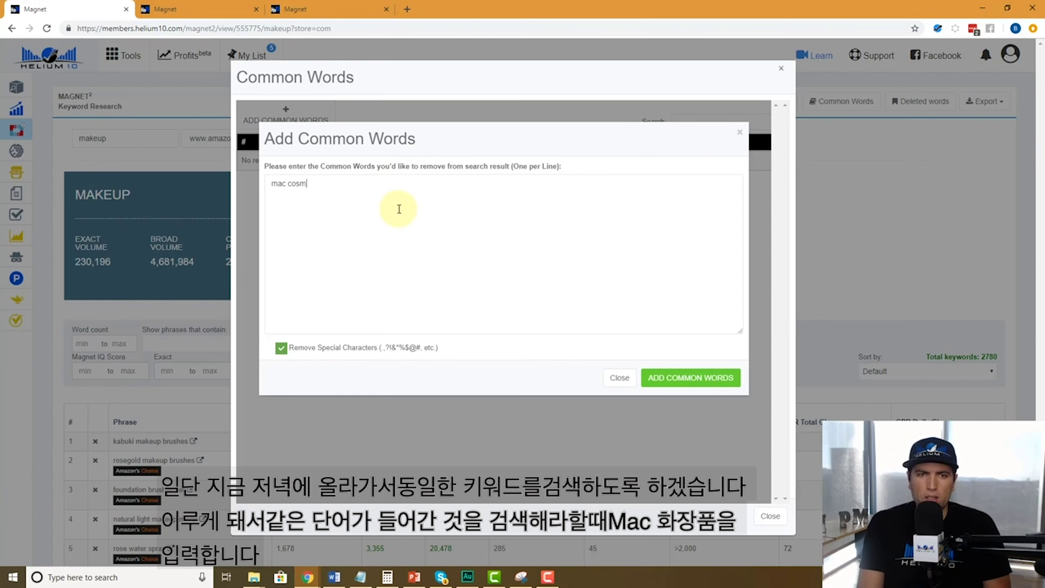
type("mac cosmetics")
left_click(686, 379)
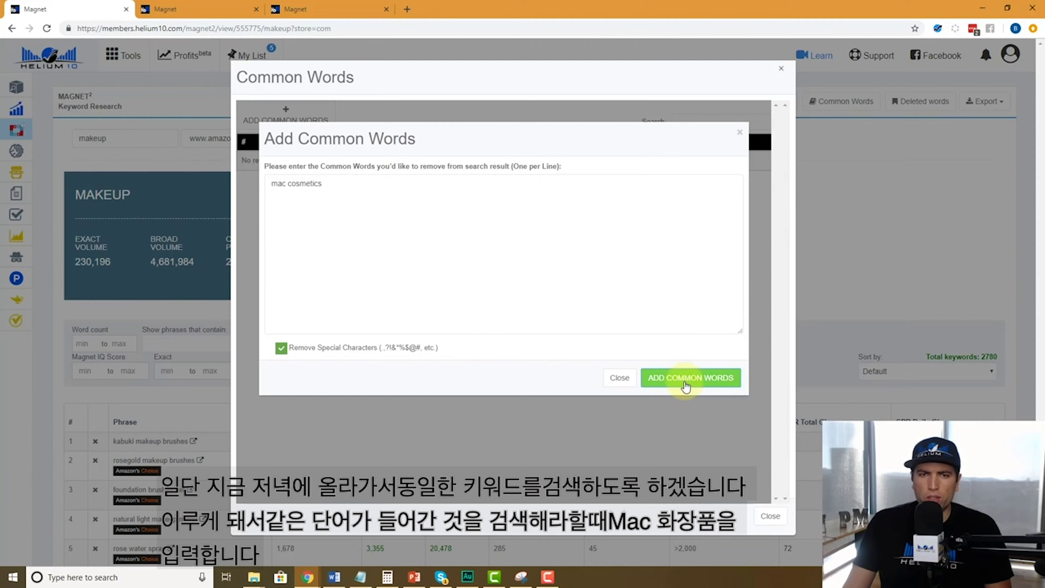
left_click(505, 349)
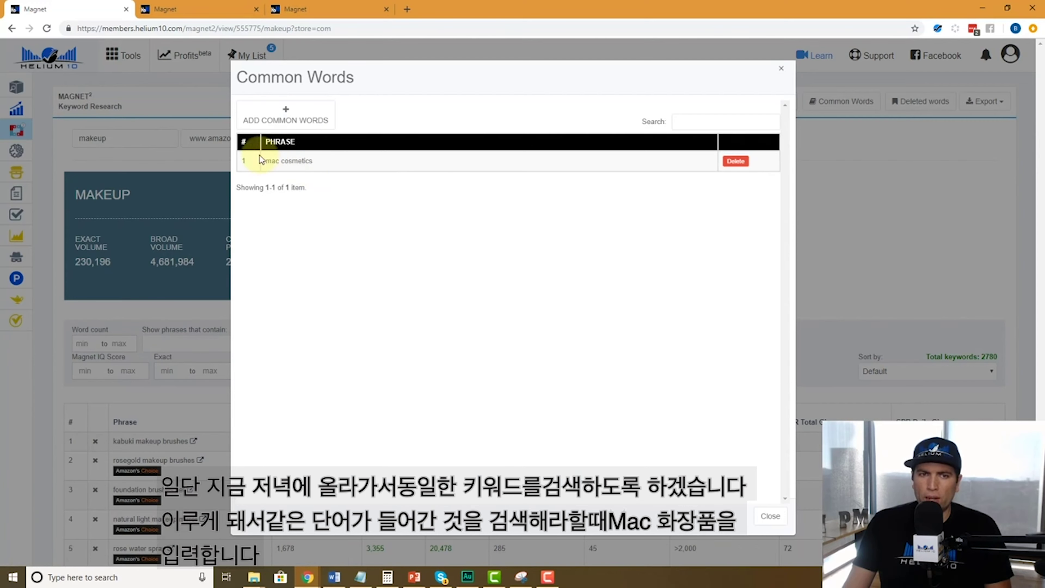
Close Common Words and filter the makeup results to two-word phrases containing 'mac cosmetics'
left_click(781, 71)
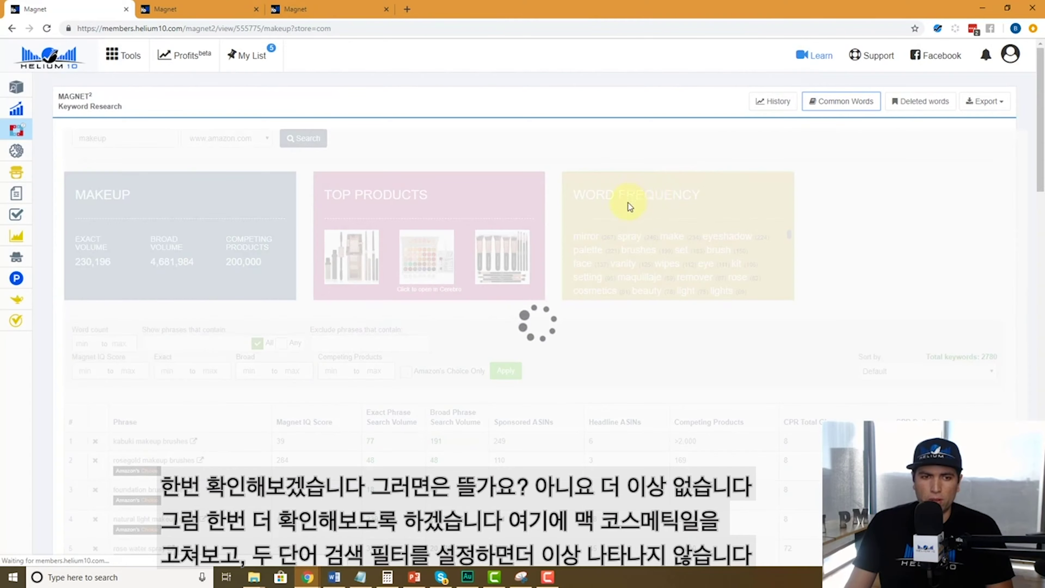
scroll(565, 371, "down", 20)
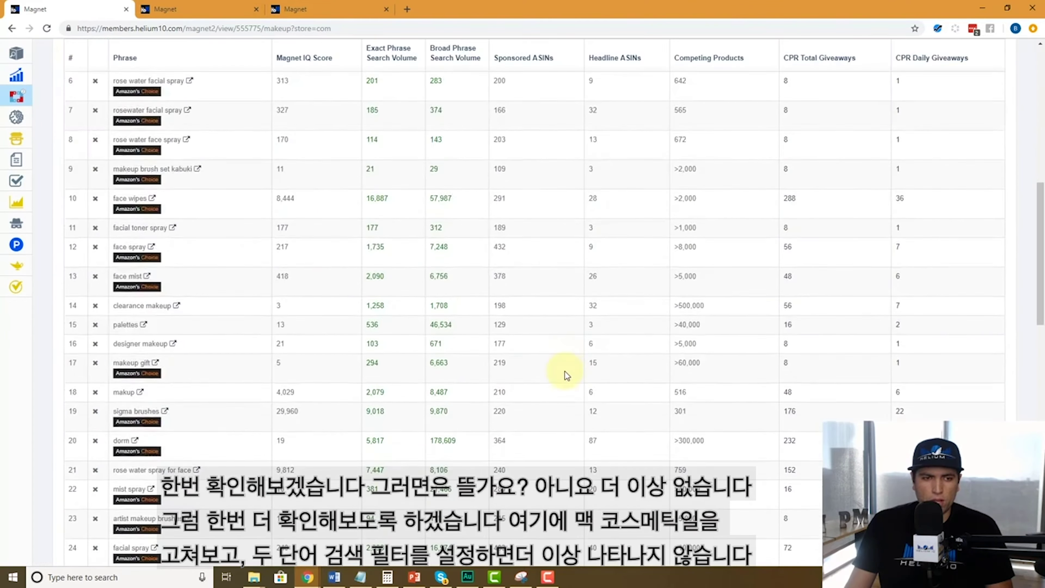
scroll(564, 373, "up", 20)
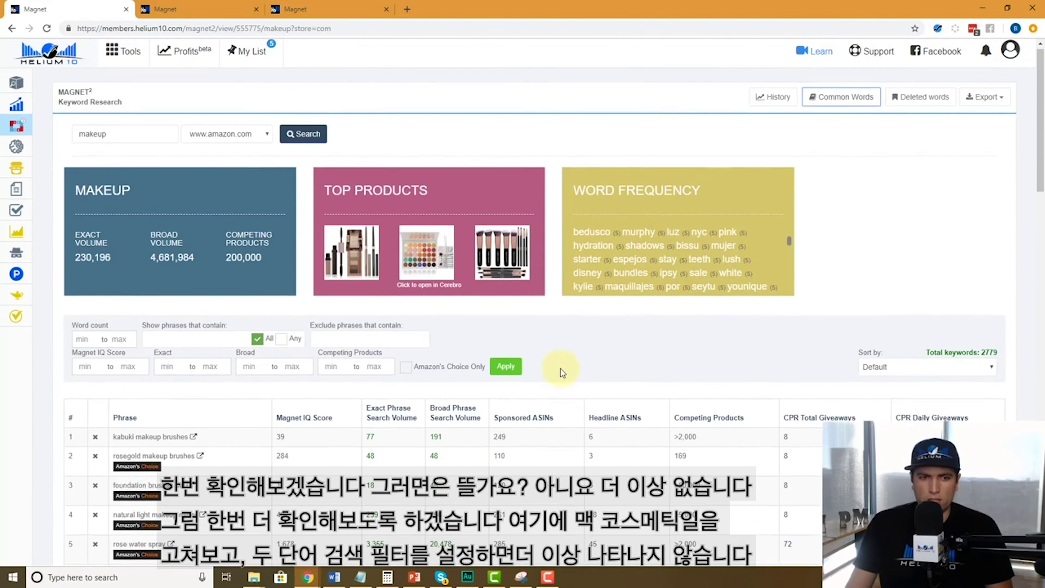
left_click(179, 345)
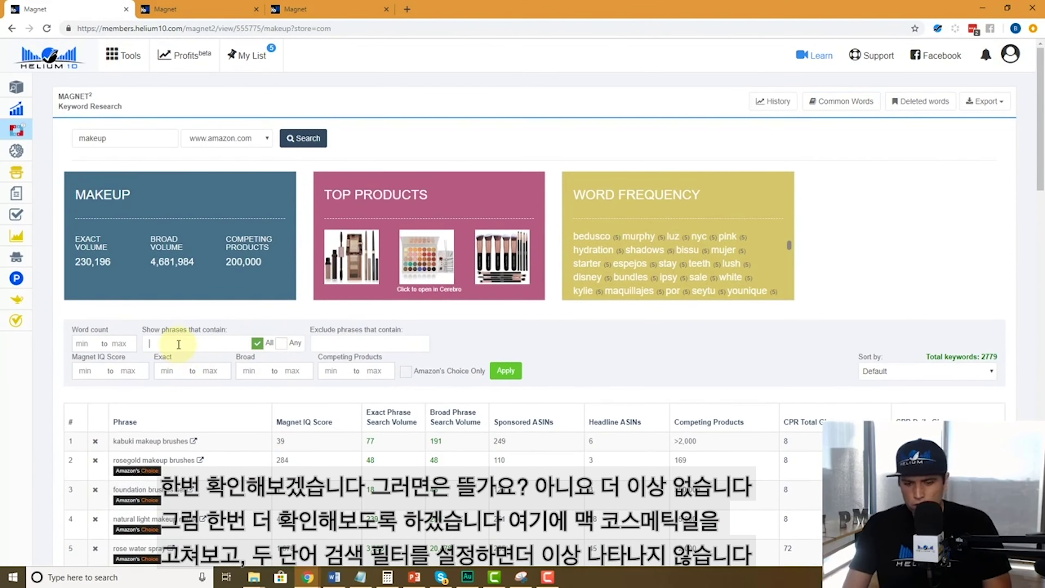
type("mac cosmetics")
left_click(119, 343)
type("2")
left_click(506, 370)
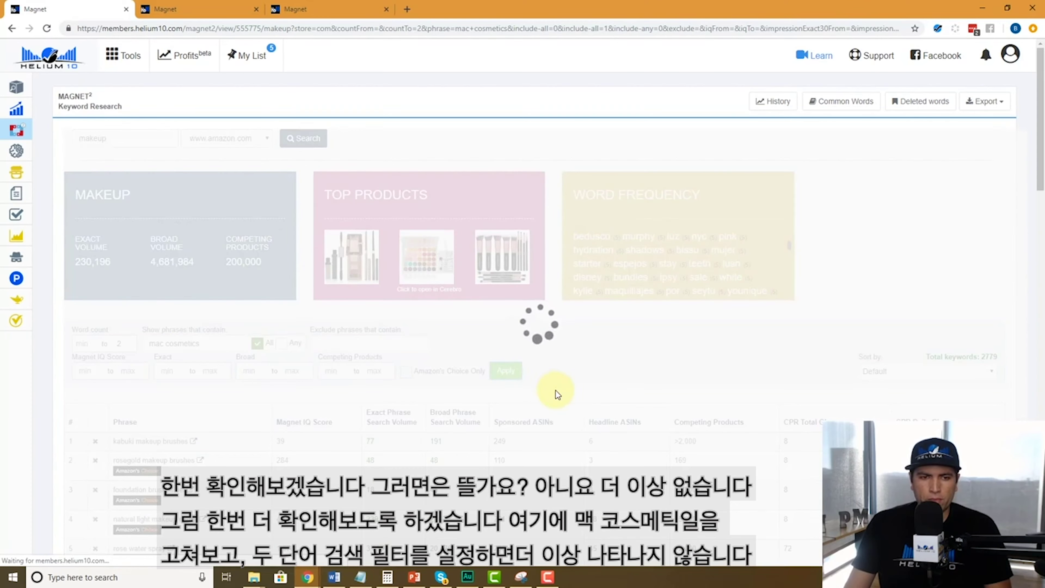
Apply the same two-word 'mac cosmetics' filter on the cosmetics tab and recheck the natural makeup brush tab
left_click(201, 9)
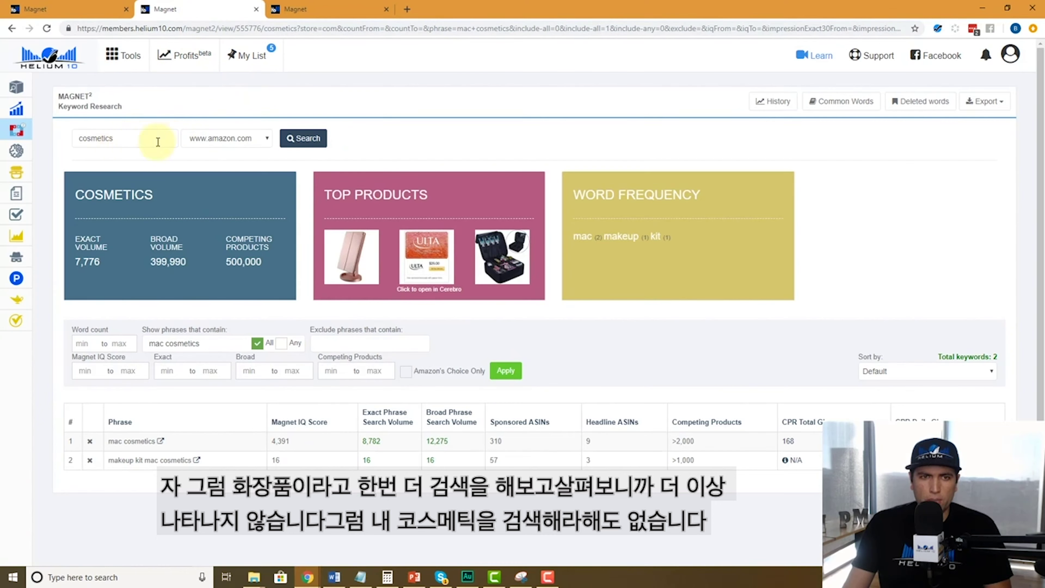
left_click(119, 344)
type("2")
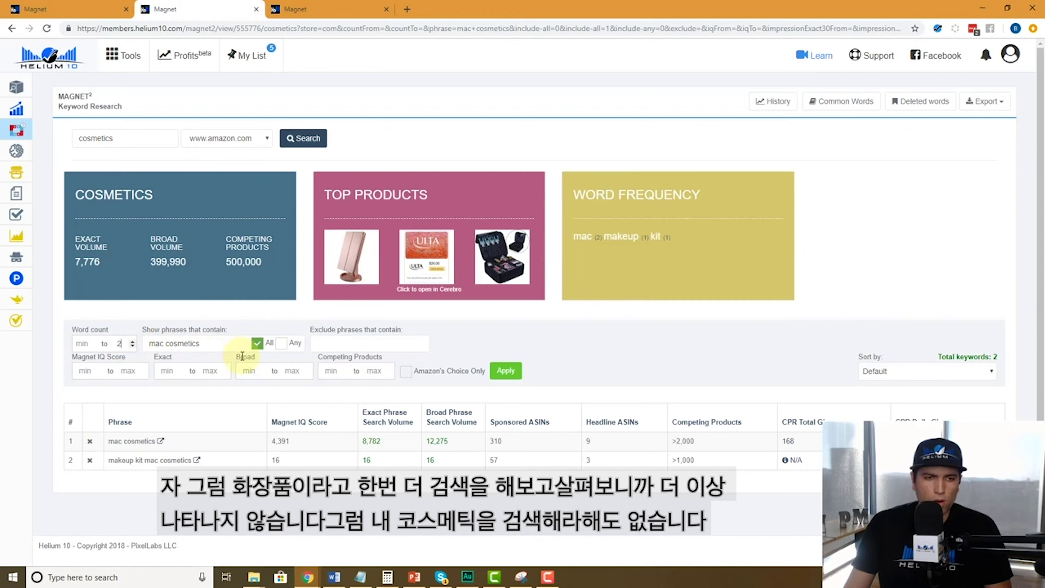
left_click(506, 370)
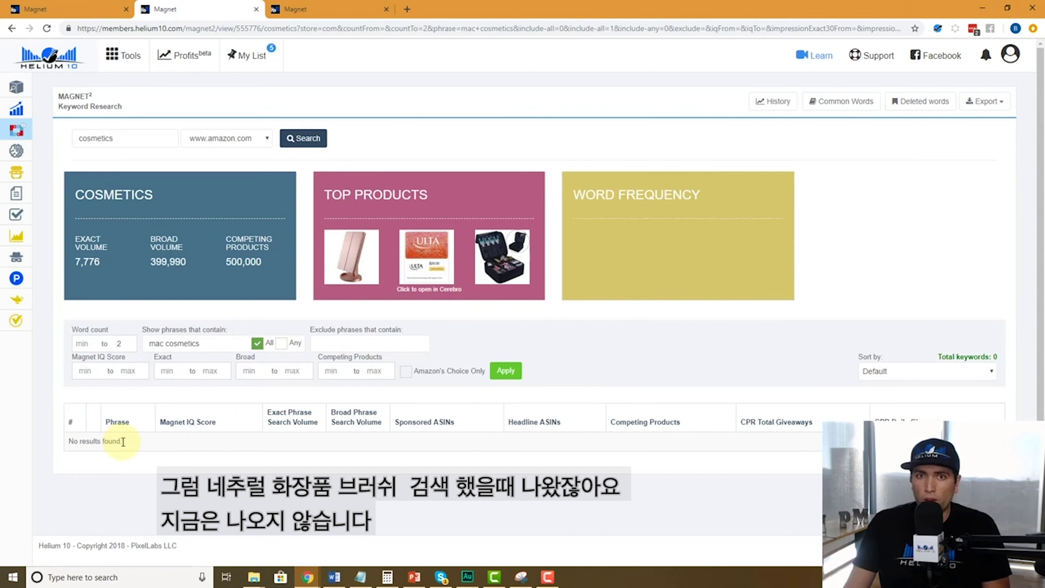
left_click(290, 9)
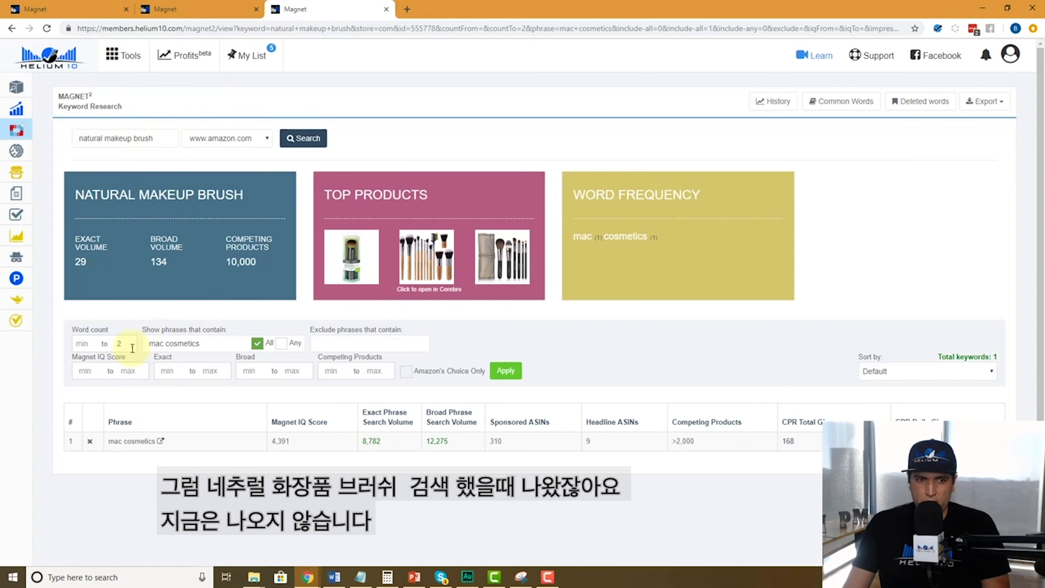
Refresh the makeup tab's results to show all 2,779 keywords and scroll through them
left_click(506, 370)
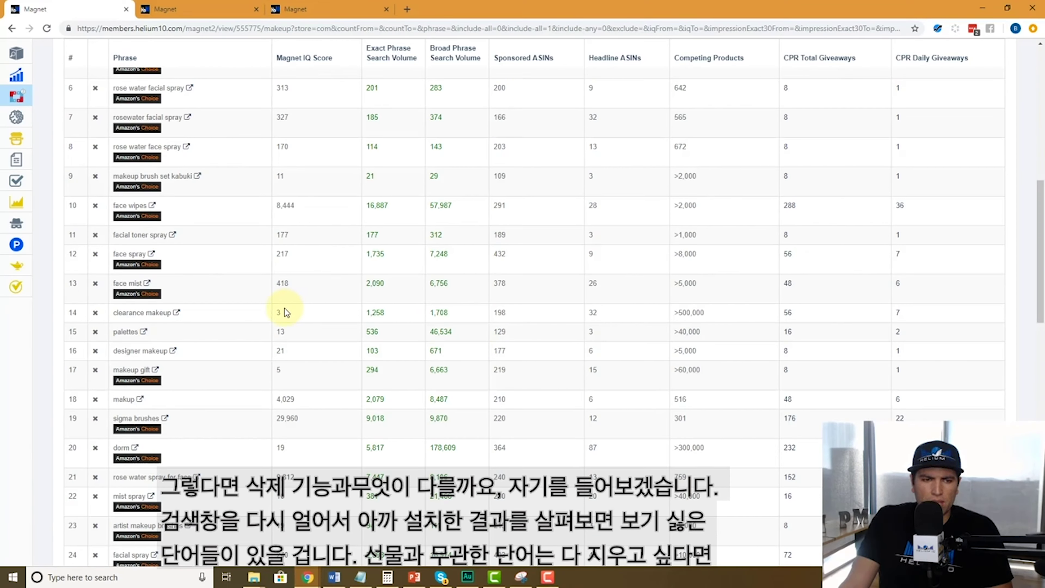
scroll(286, 312, "down", 5)
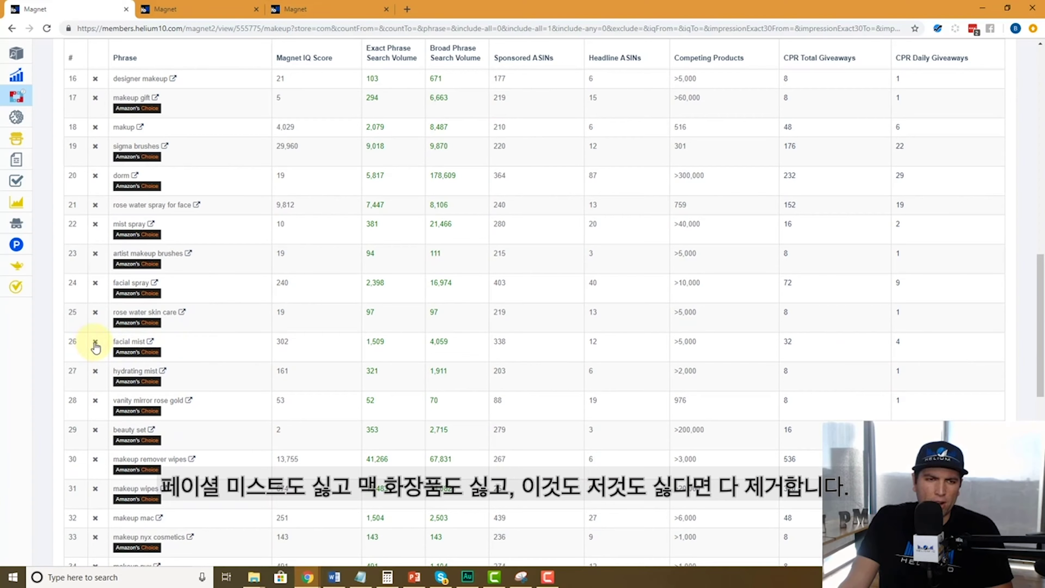
scroll(95, 347, "up", 15)
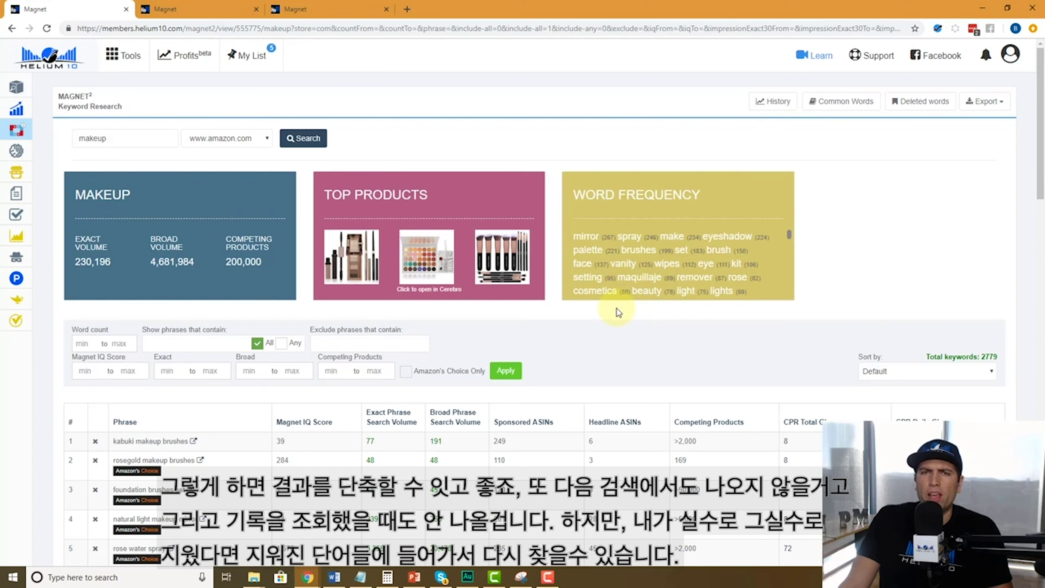
left_click(920, 101)
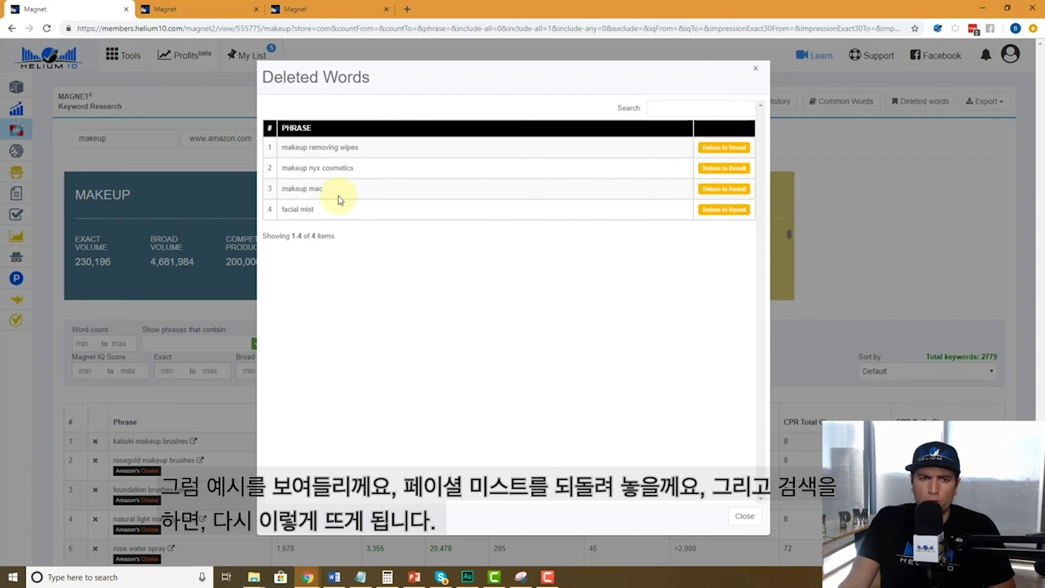
Return 'facial mist' from the deleted words to the makeup results and close the list
left_click(724, 210)
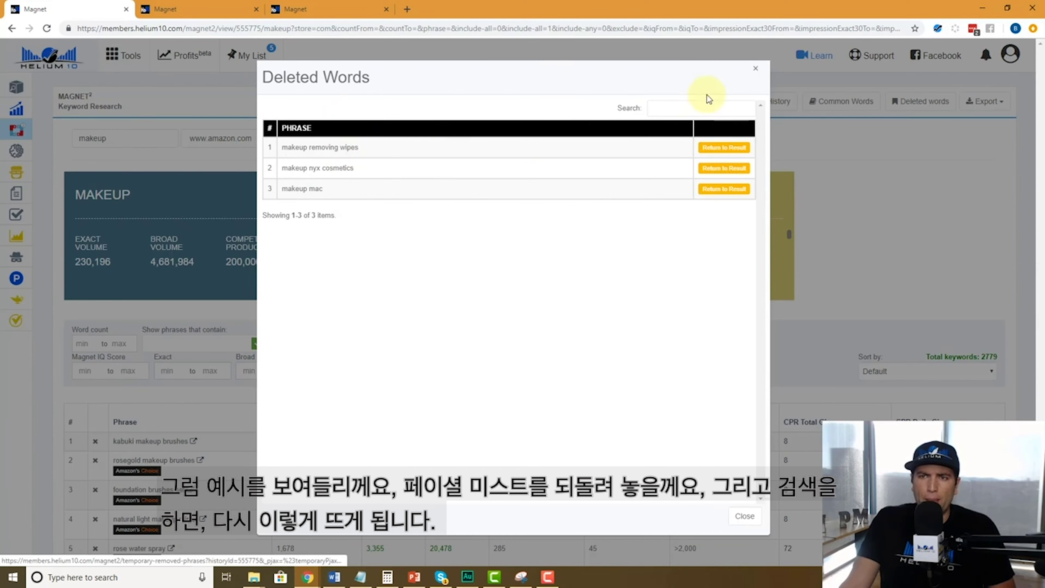
left_click(754, 73)
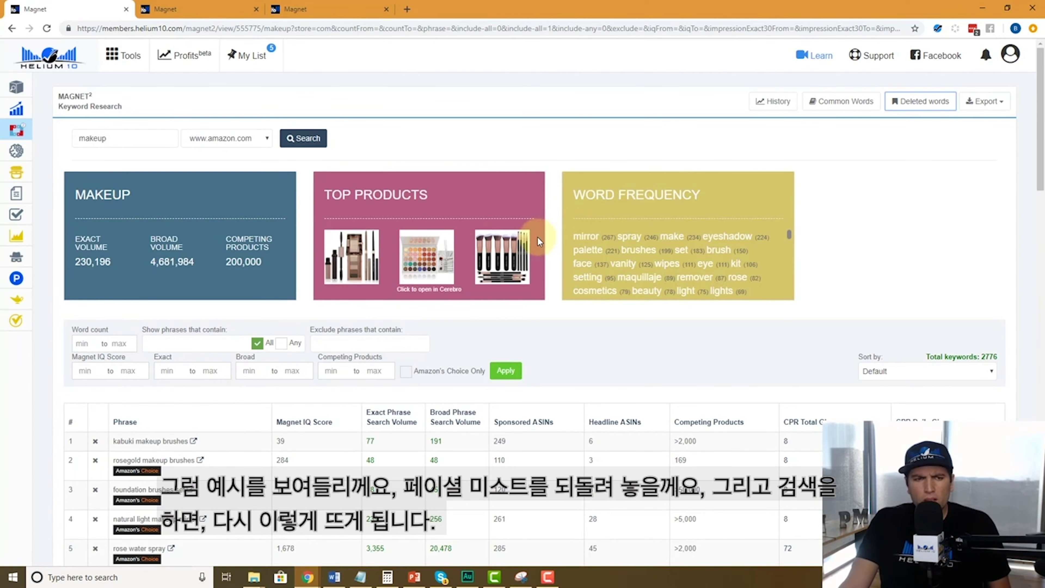
Exclude phrases containing 'facial spray' from the makeup results
scroll(538, 237, "down", 5)
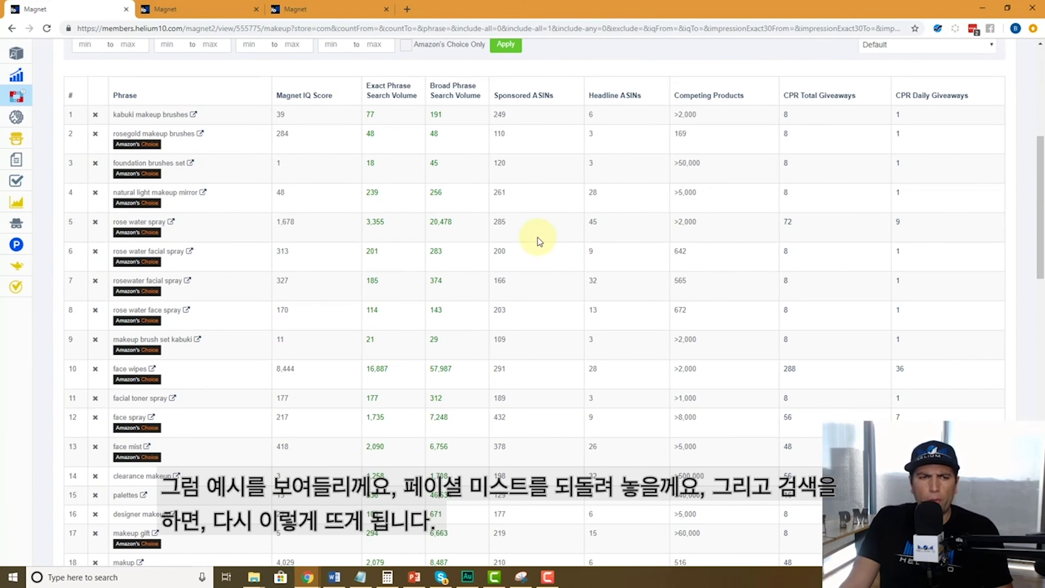
left_click_drag(172, 281, 153, 280)
scroll(226, 295, "up", 4)
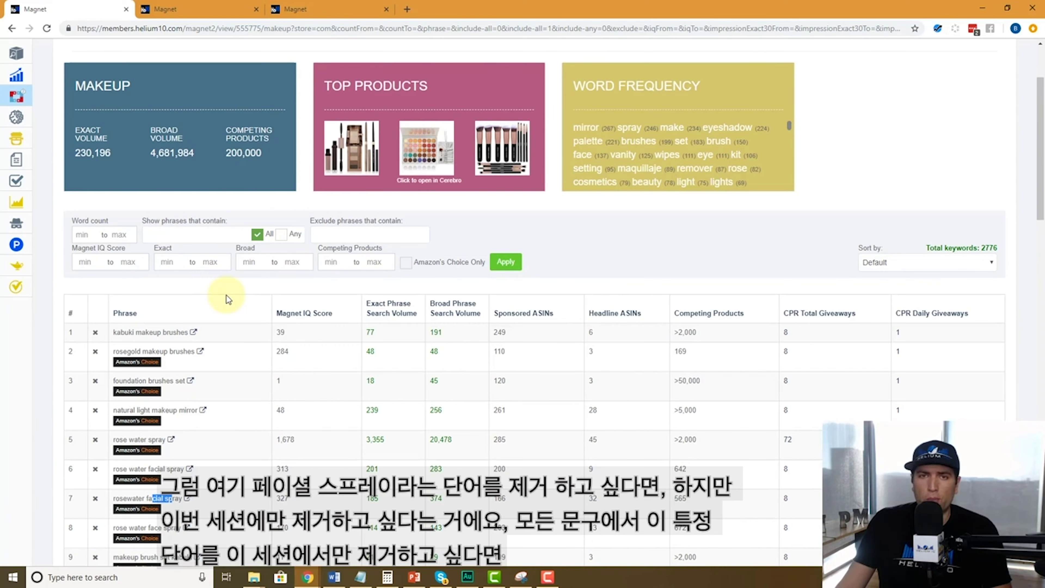
scroll(226, 295, "up", 3)
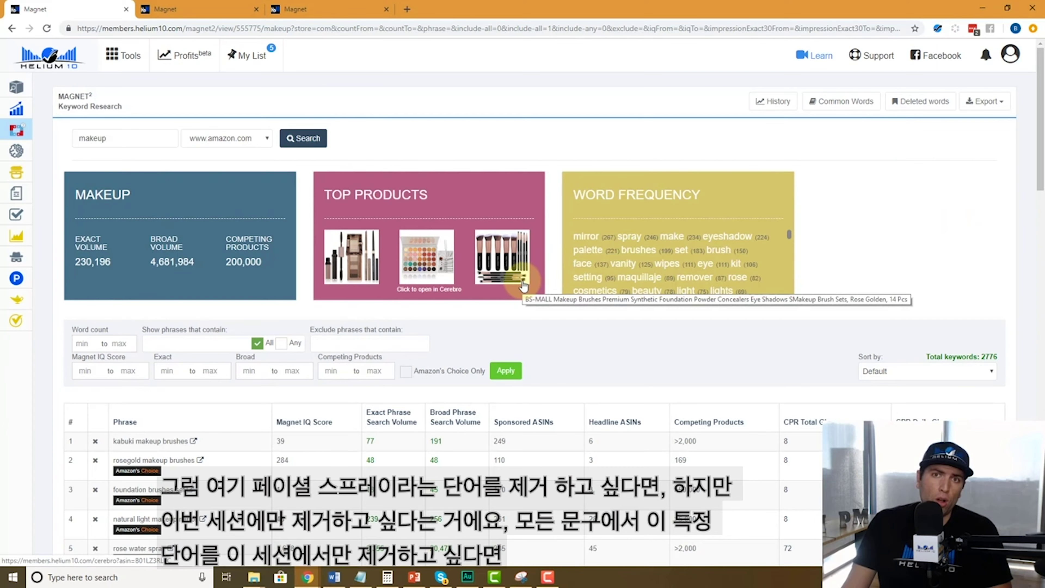
left_click(393, 341)
type("facial")
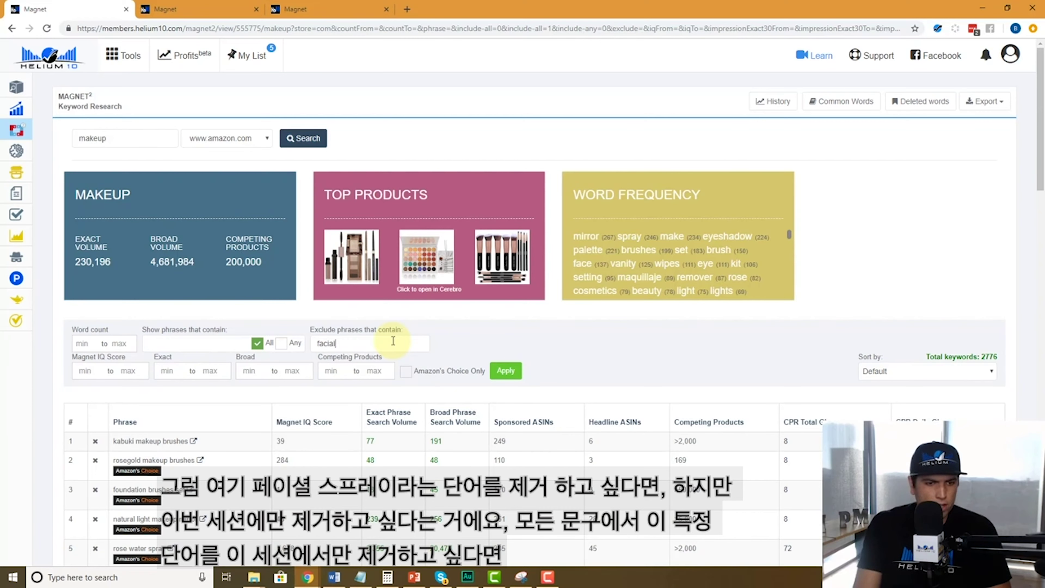
scroll(405, 339, "down", 6)
scroll(406, 341, "up", 6)
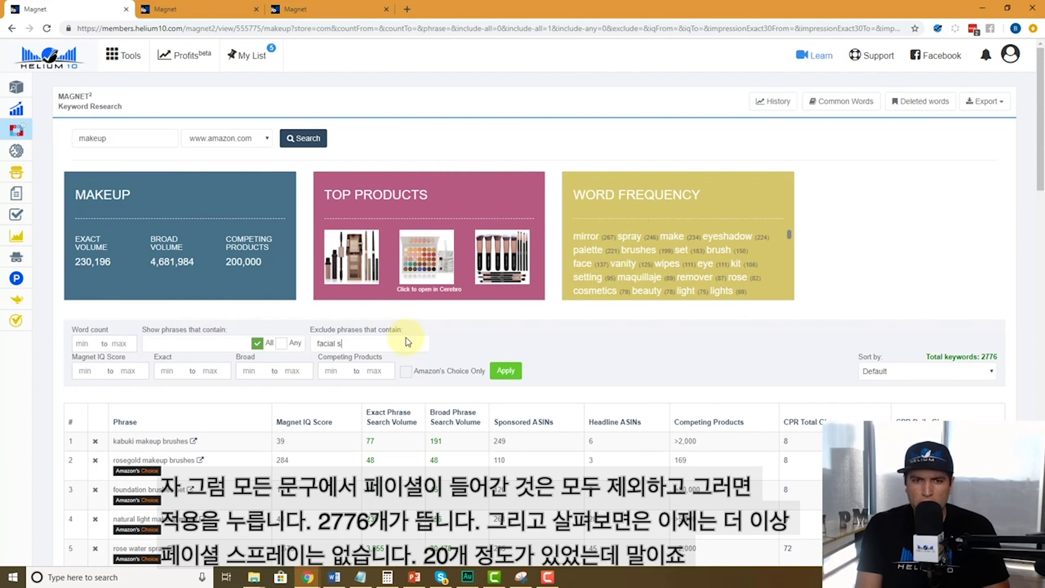
type("spray")
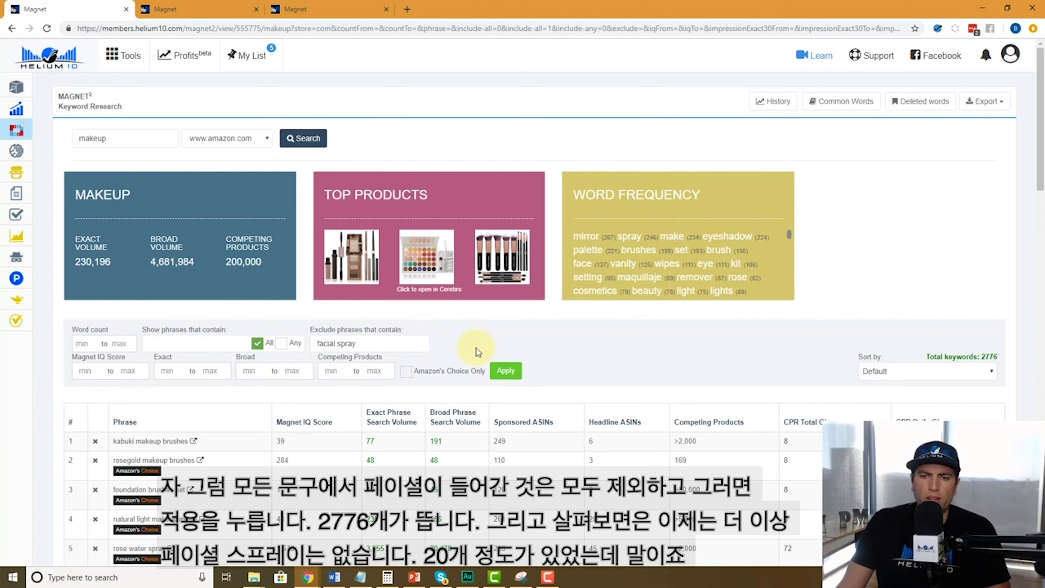
left_click(506, 371)
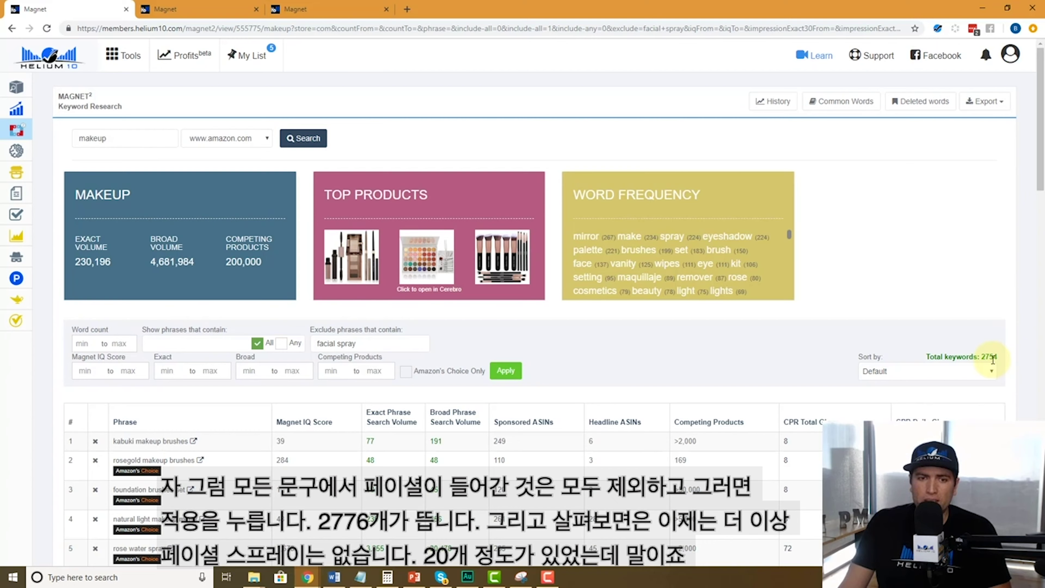
Add 'kabuki' to the excluded phrases, leaving 2,747 keywords
left_click(403, 346)
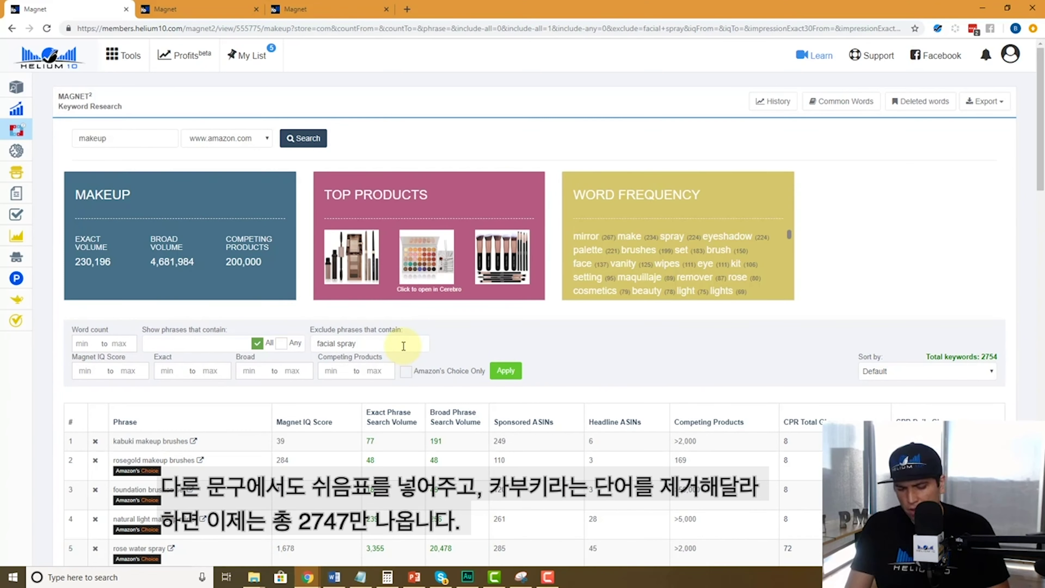
type(",")
scroll(404, 346, "down", 3)
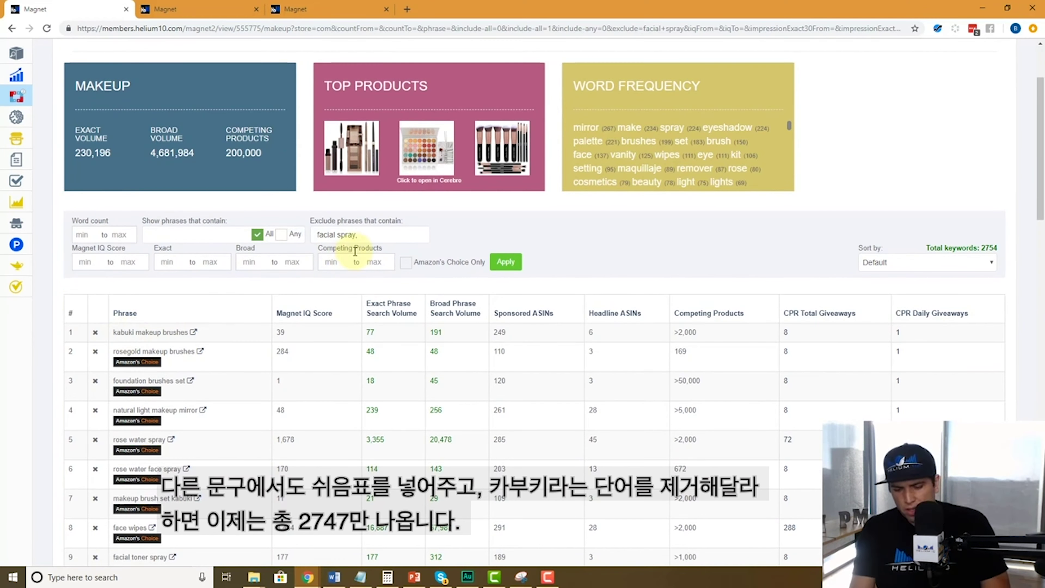
type("kabuki")
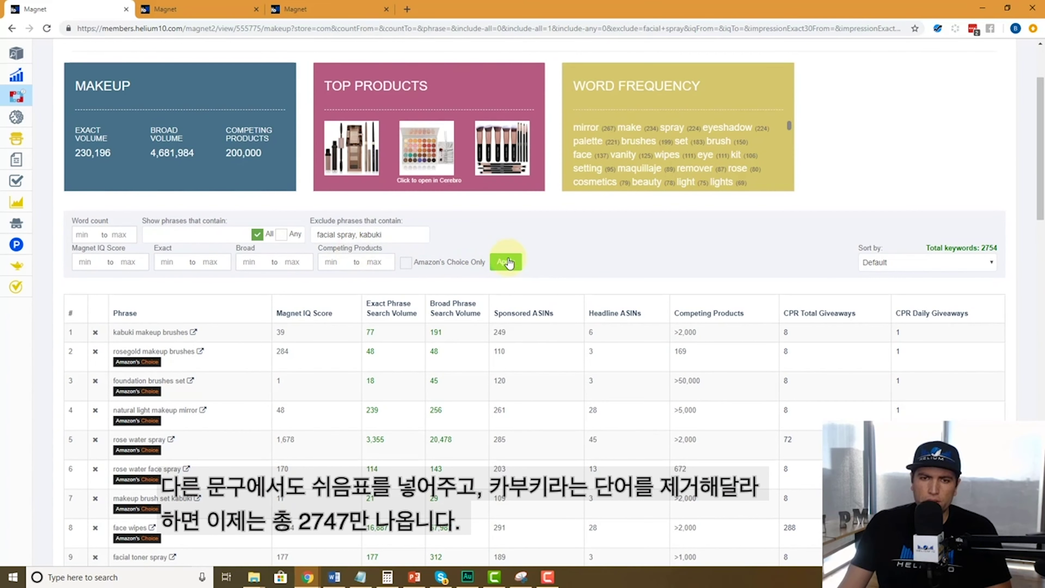
left_click(506, 261)
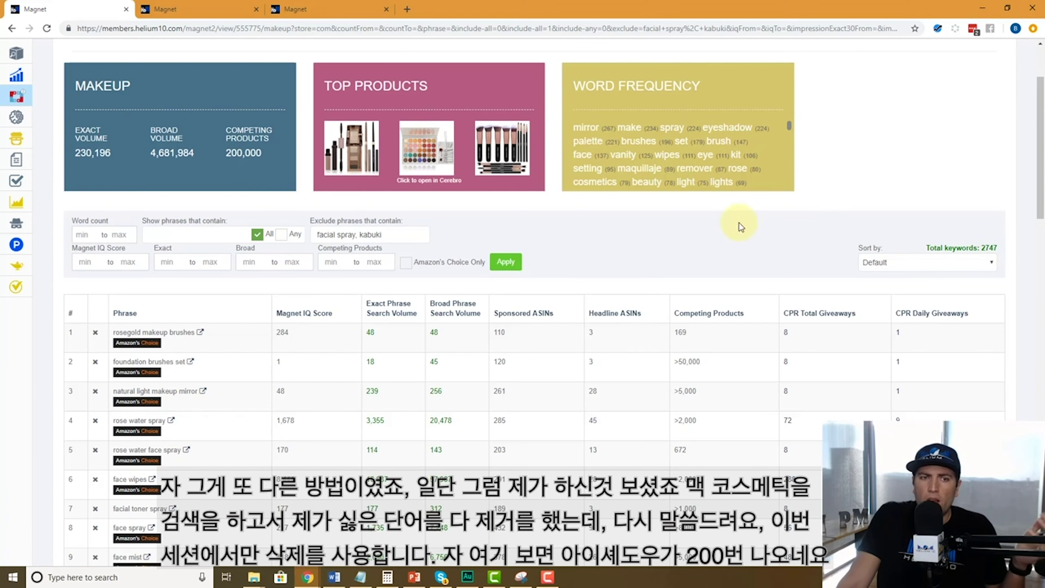
Filter the makeup results to phrases containing 'eyeshadow' and browse the 223 matches
left_click(231, 238)
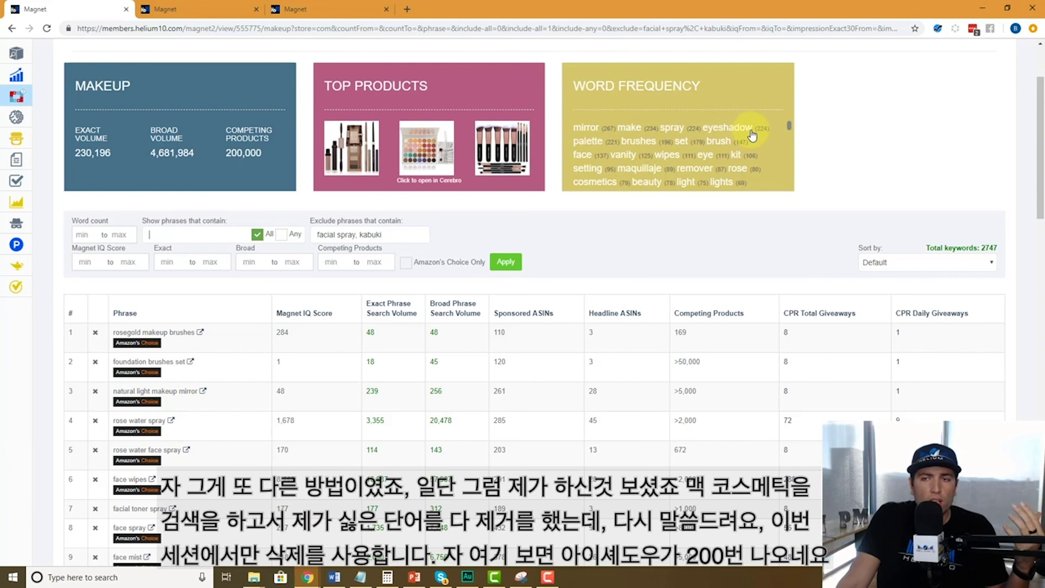
left_click(155, 234)
type("eyeshadow")
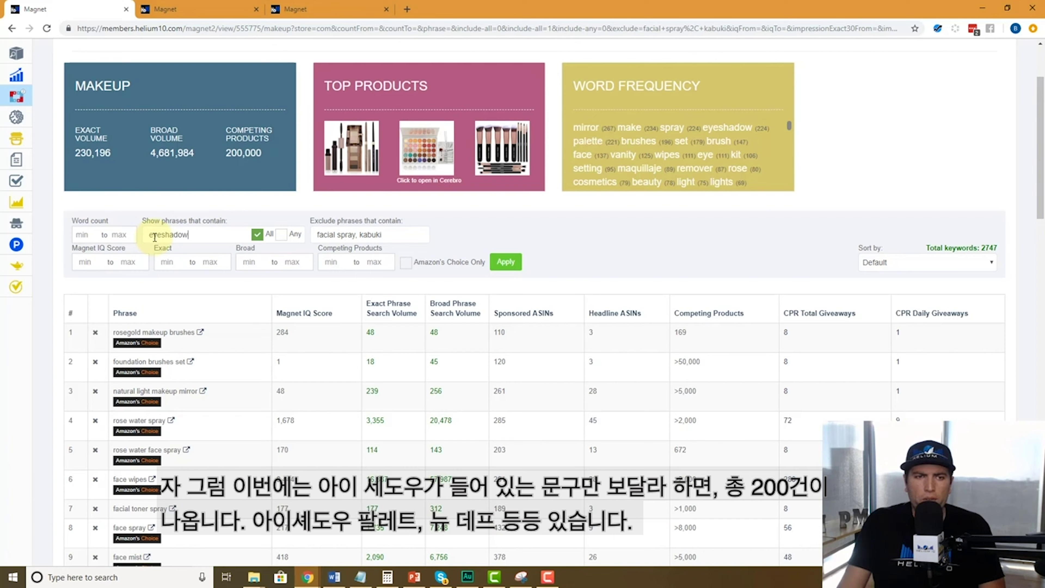
left_click(497, 266)
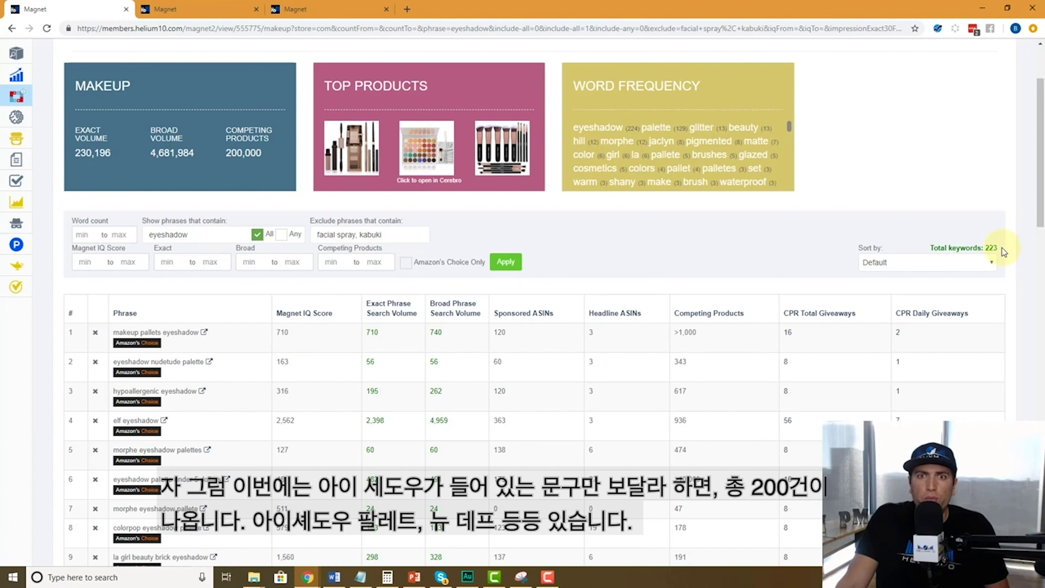
scroll(370, 305, "down", 1)
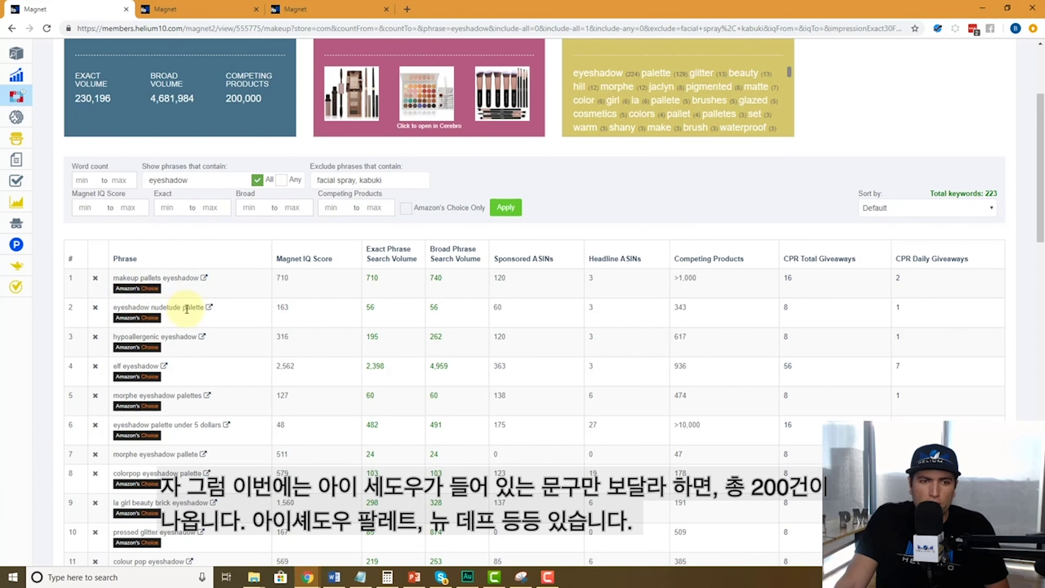
scroll(201, 313, "down", 1)
scroll(201, 313, "up", 2)
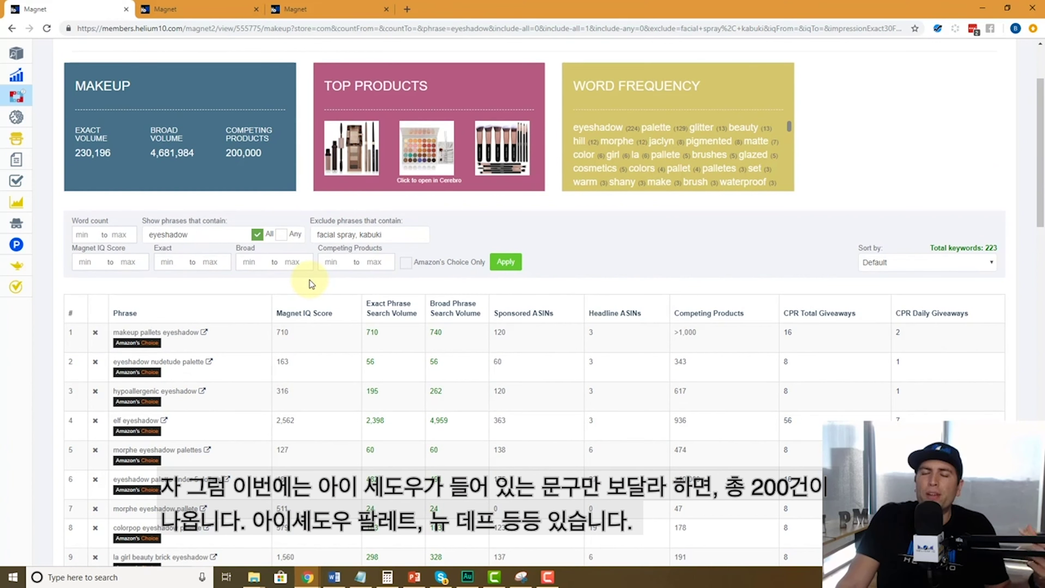
scroll(312, 284, "up", 3)
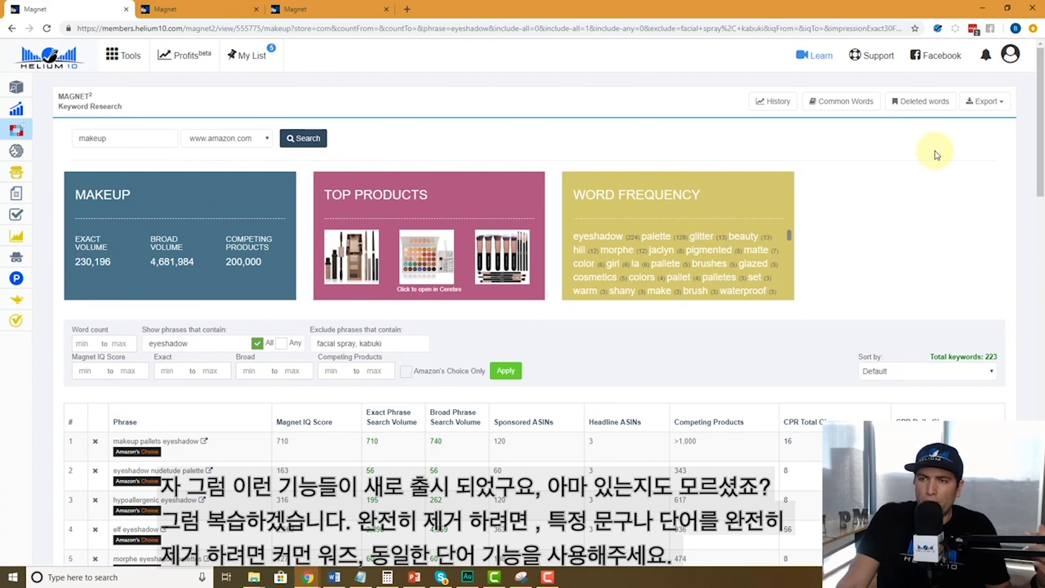
mouse_move(134, 429)
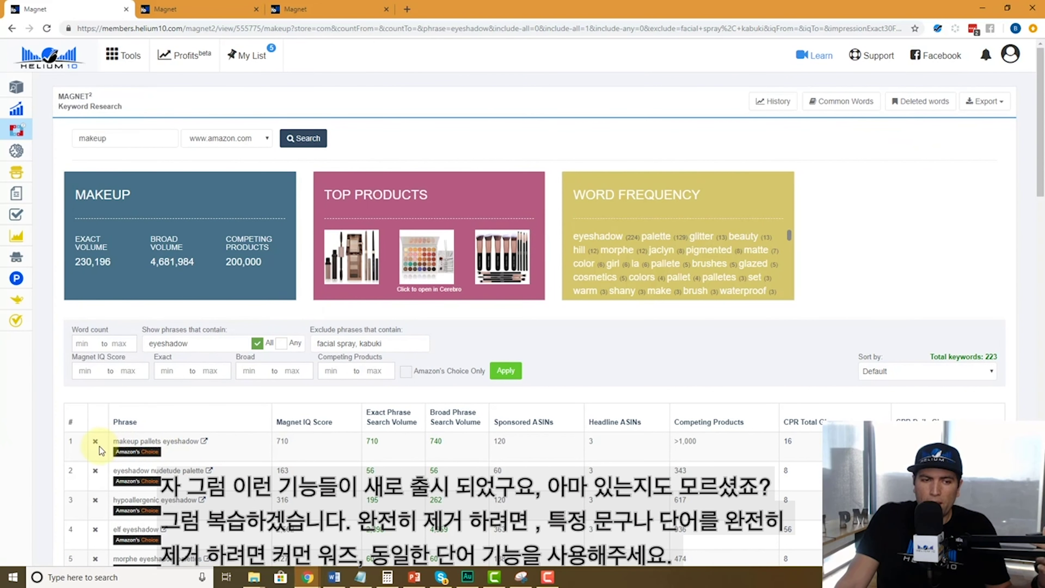